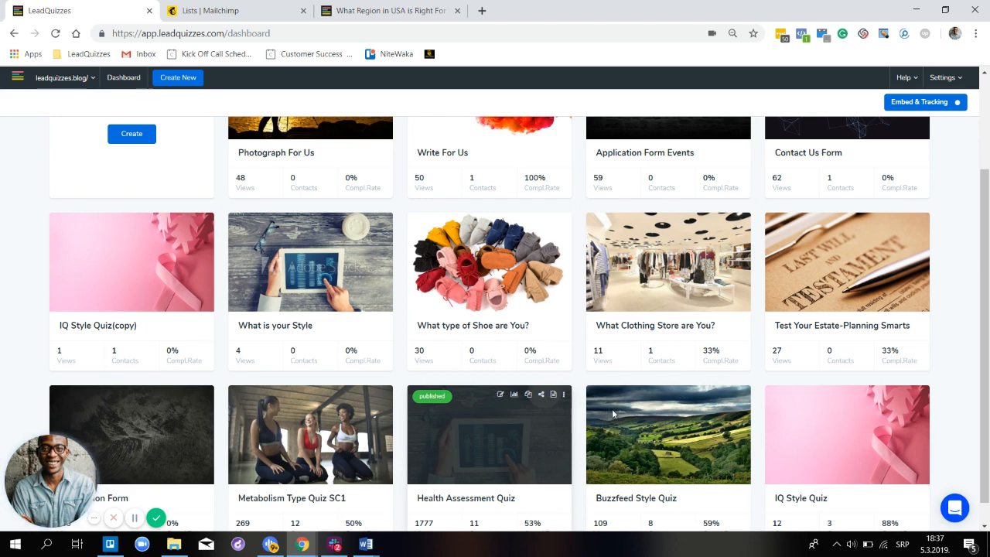
- Open the Buzzfeed Style Quiz's Native Integrations settings and start adding a new integration
{"action": "scroll", "coordinate": [616, 408], "scroll_direction": "down", "scroll_amount": 1}
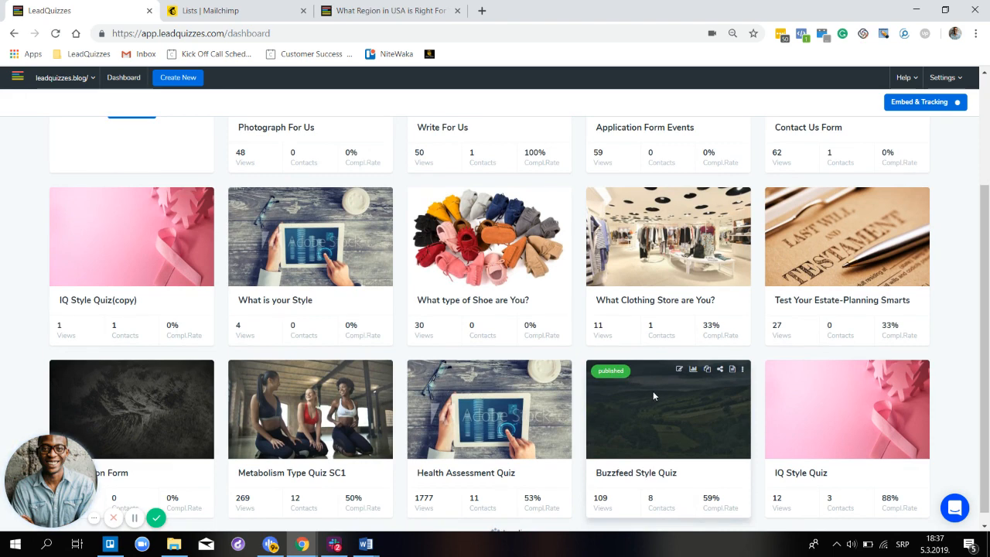
{"action": "scroll", "coordinate": [653, 391], "scroll_direction": "up", "scroll_amount": 1}
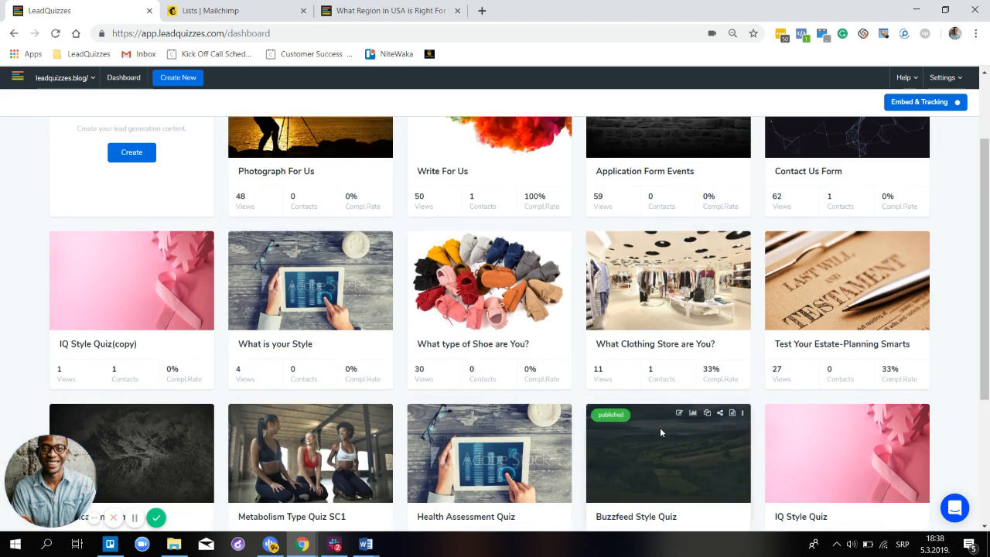
{"action": "scroll", "coordinate": [660, 427], "scroll_direction": "down", "scroll_amount": 2}
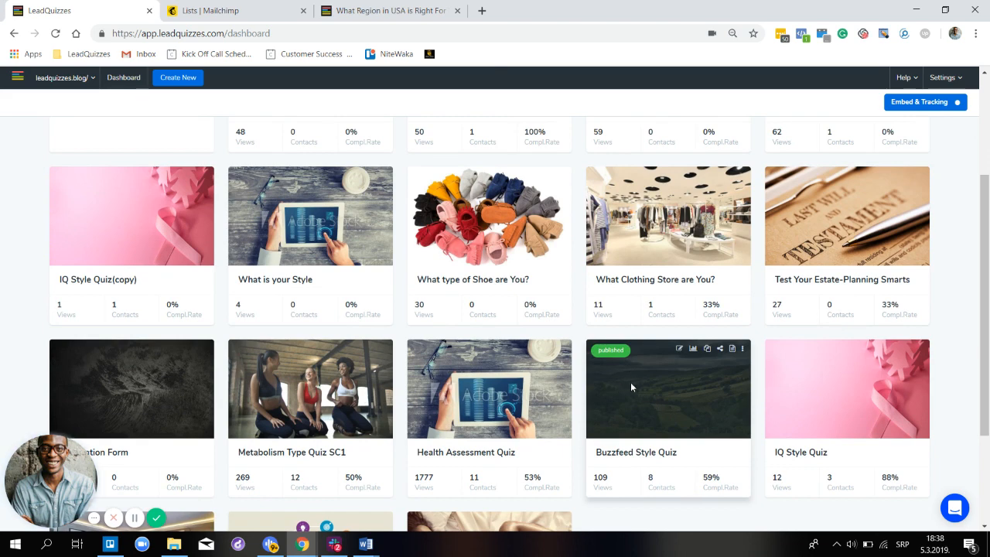
{"action": "left_click", "coordinate": [679, 350]}
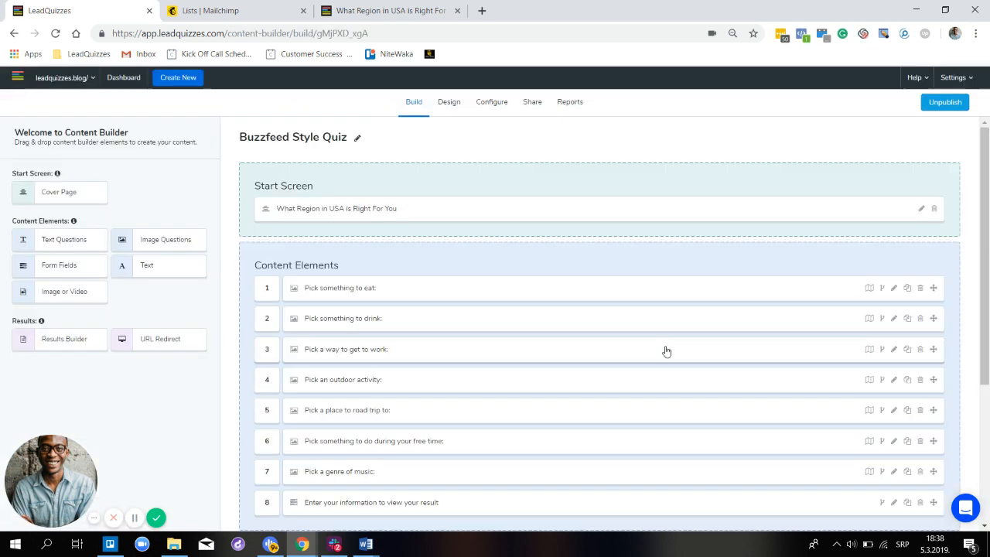
{"action": "left_click", "coordinate": [489, 108]}
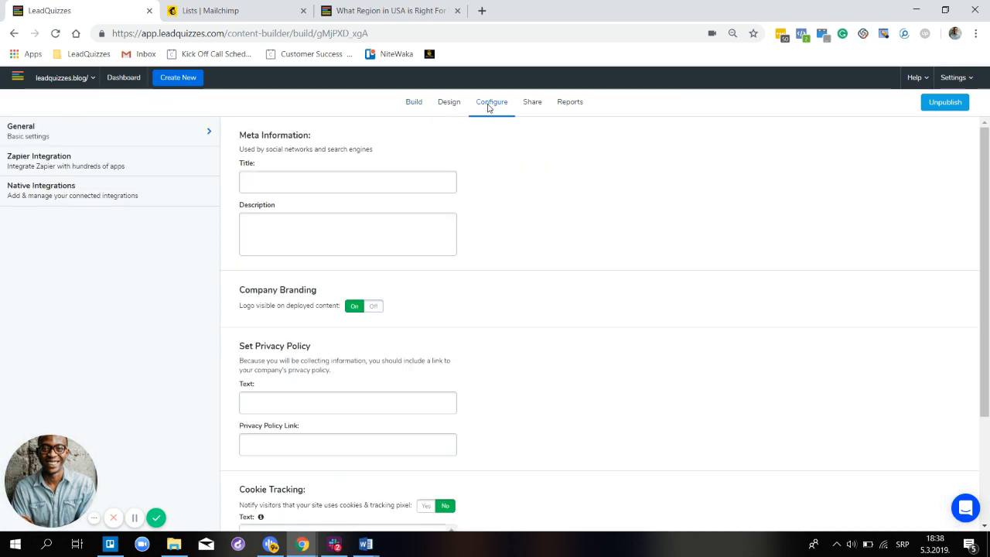
{"action": "left_click", "coordinate": [109, 194]}
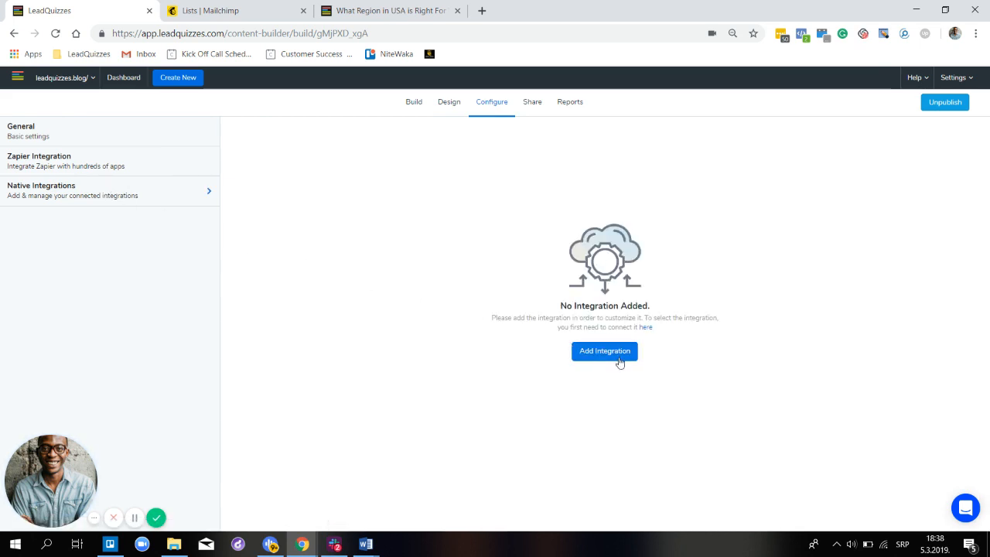
{"action": "left_click", "coordinate": [608, 351]}
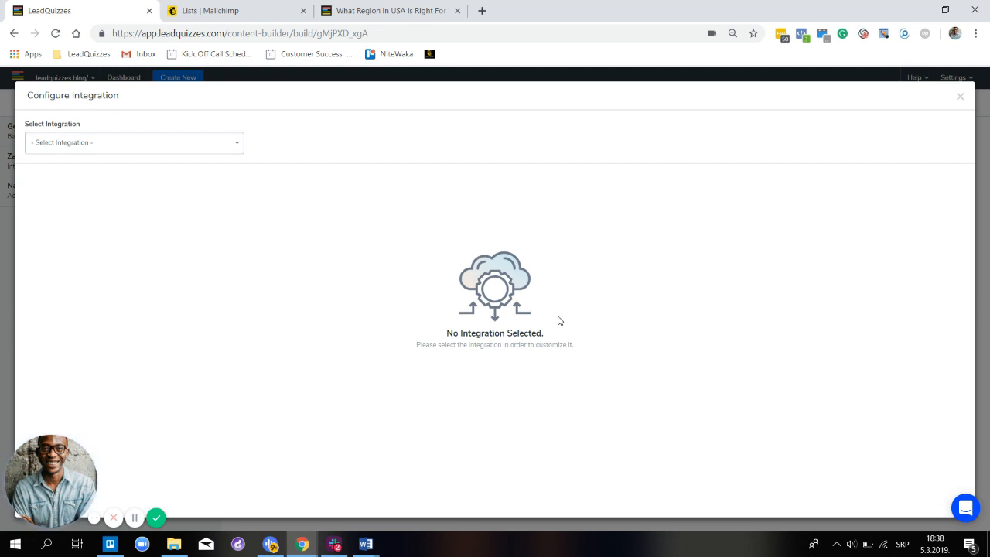
- Select Mailchimp from the Select Integration dropdown
{"action": "left_click", "coordinate": [212, 147]}
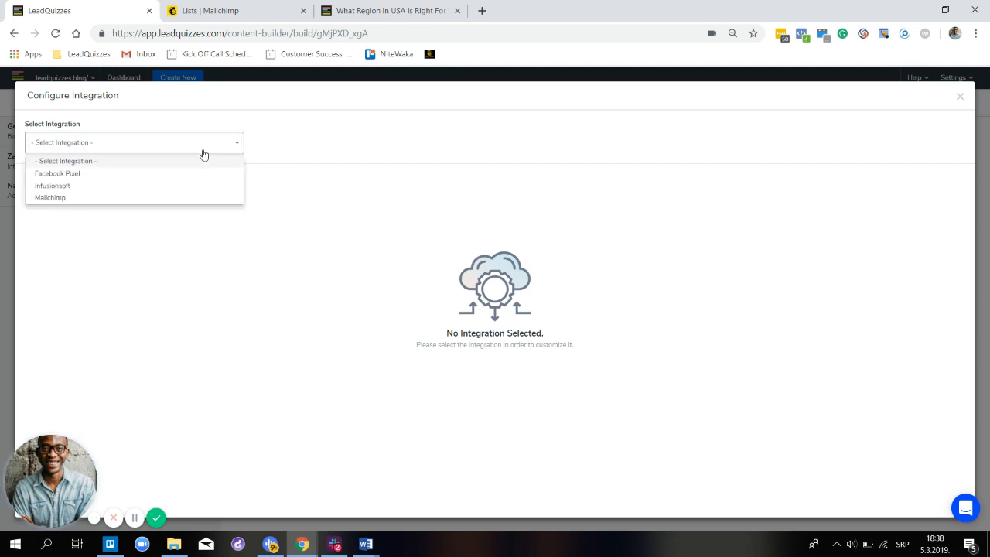
{"action": "left_click", "coordinate": [108, 198]}
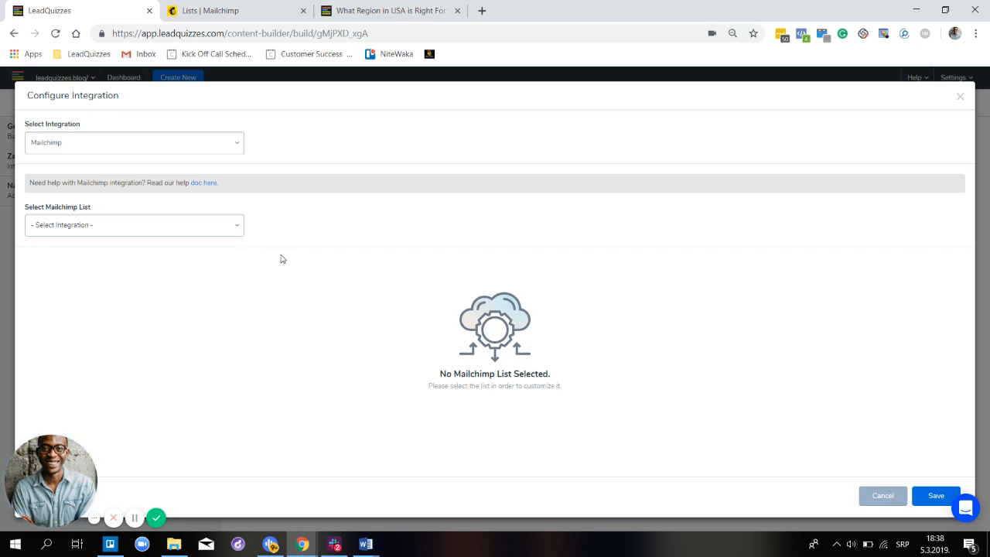
- Select the USA Region Quiz Mailchimp list and look over its Email, First Name, question and Result fields
{"action": "left_click", "coordinate": [217, 234]}
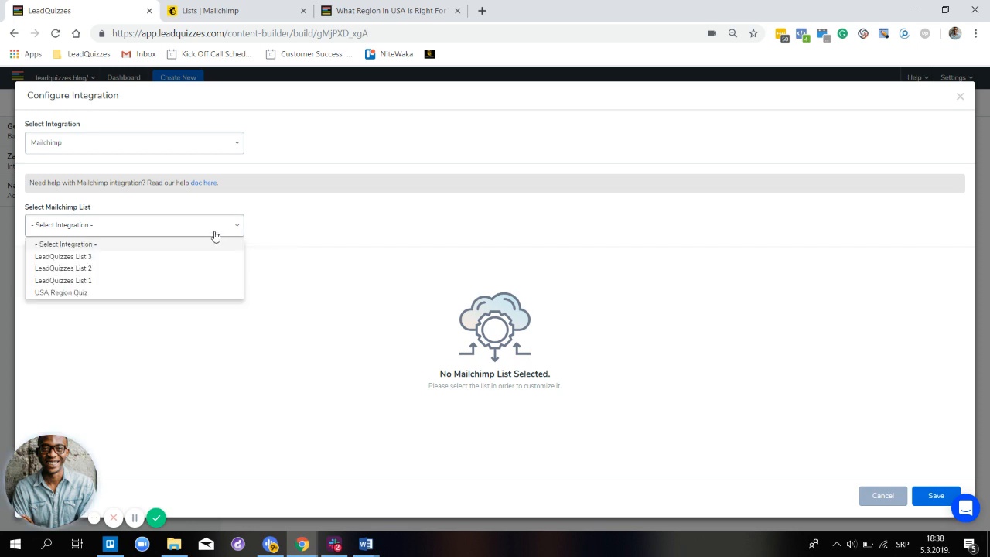
{"action": "left_click", "coordinate": [192, 294]}
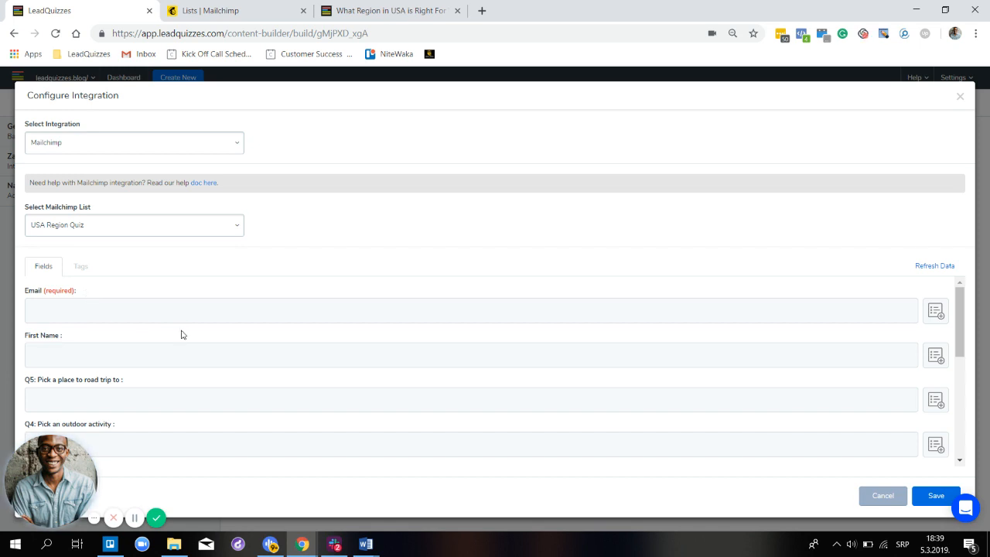
{"action": "scroll", "coordinate": [181, 335], "scroll_direction": "down", "scroll_amount": 1}
{"action": "scroll", "coordinate": [181, 335], "scroll_direction": "down", "scroll_amount": 1}
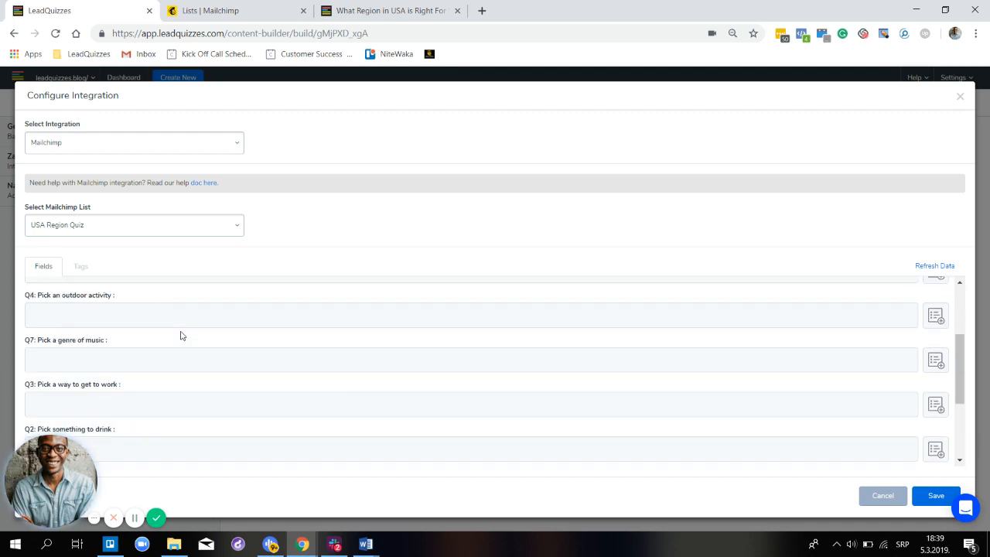
{"action": "scroll", "coordinate": [181, 335], "scroll_direction": "down", "scroll_amount": 1}
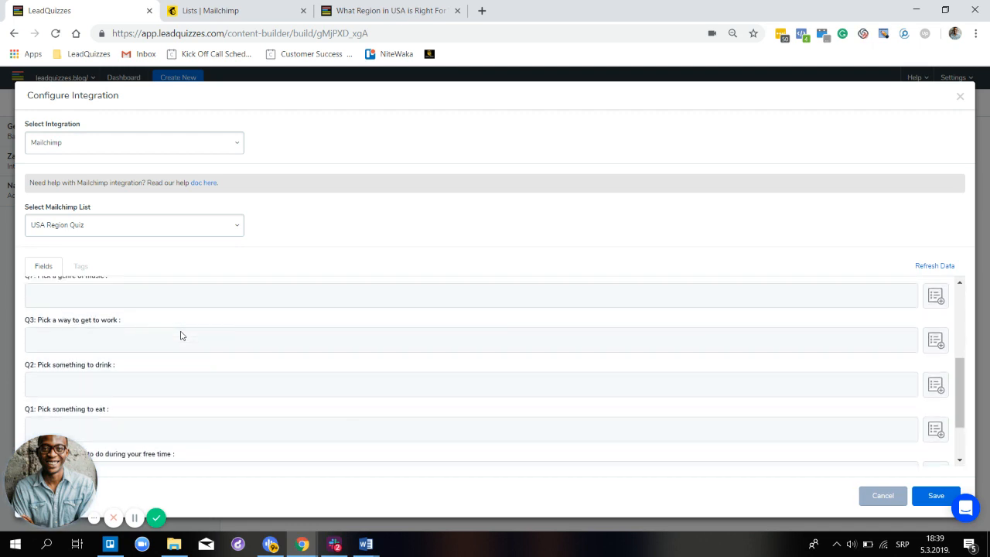
{"action": "scroll", "coordinate": [181, 336], "scroll_direction": "down", "scroll_amount": 1}
{"action": "scroll", "coordinate": [181, 335], "scroll_direction": "down", "scroll_amount": 1}
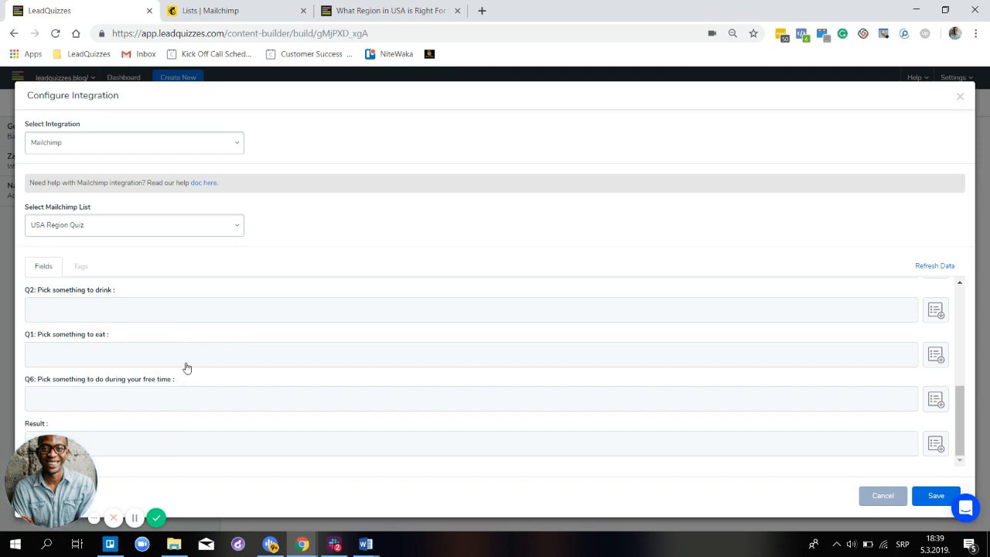
{"action": "scroll", "coordinate": [187, 367], "scroll_direction": "up", "scroll_amount": 5}
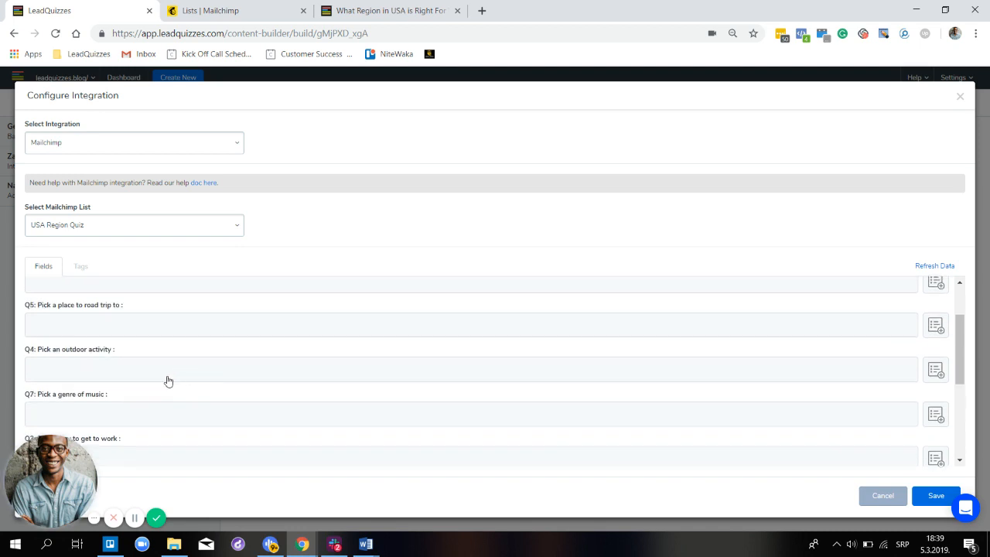
{"action": "scroll", "coordinate": [166, 380], "scroll_direction": "up", "scroll_amount": 1}
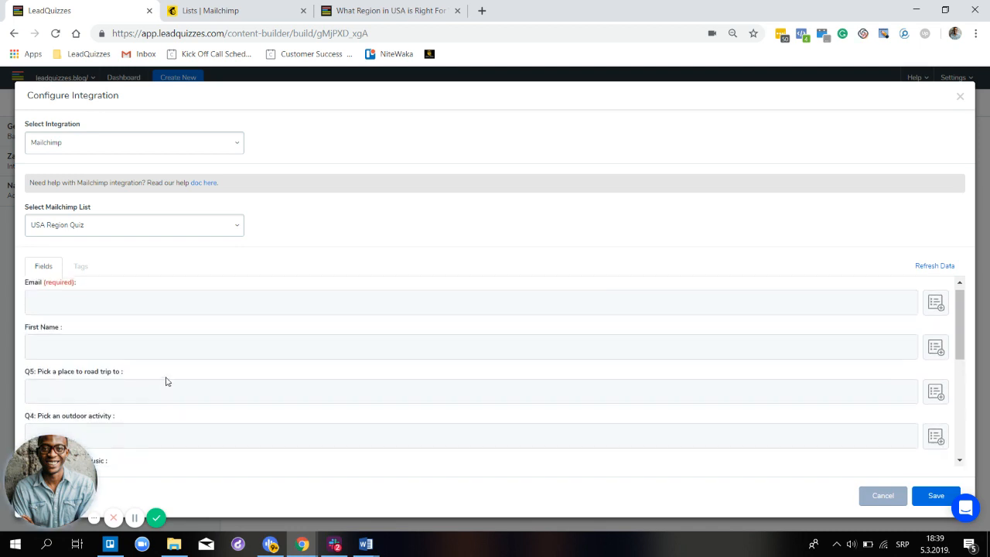
- Map the list's Email and First Name fields to the quiz's Email address and First name fields
{"action": "left_click", "coordinate": [163, 315]}
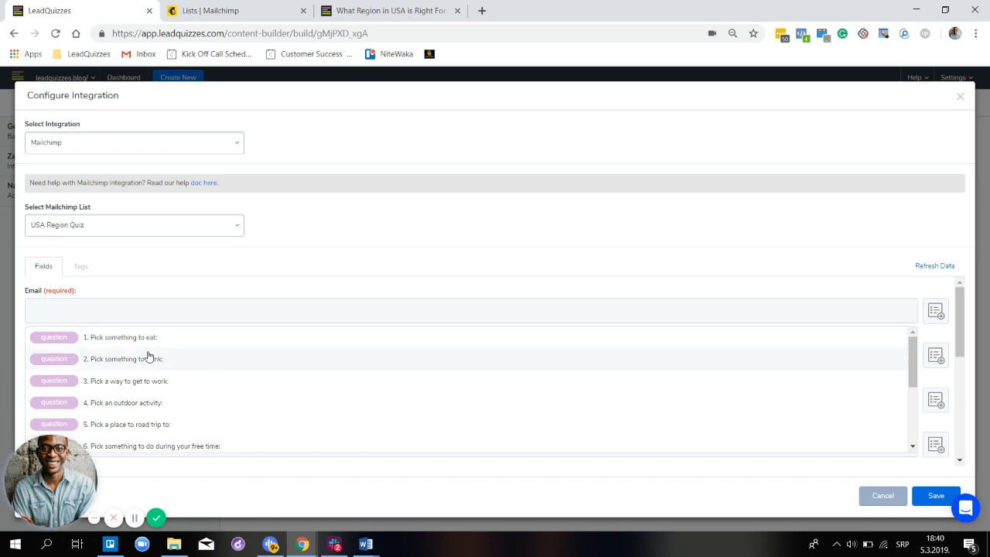
{"action": "scroll", "coordinate": [150, 354], "scroll_direction": "down", "scroll_amount": 3}
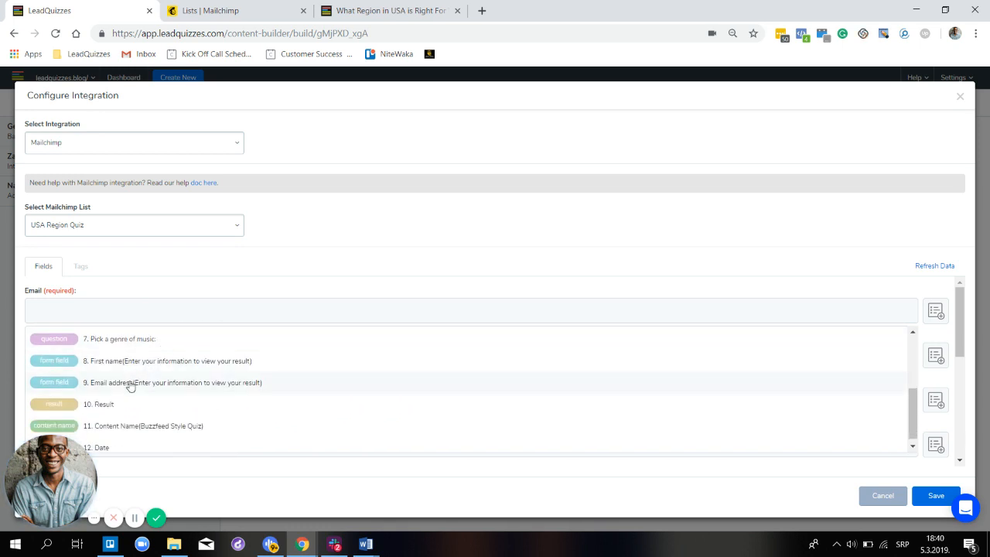
{"action": "left_click", "coordinate": [130, 385]}
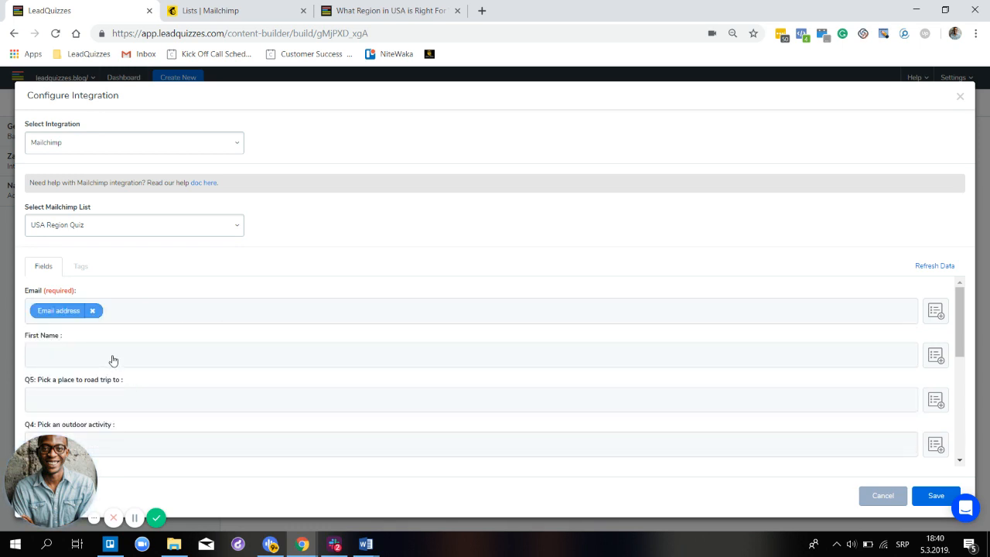
{"action": "left_click", "coordinate": [137, 358]}
{"action": "scroll", "coordinate": [151, 400], "scroll_direction": "down", "scroll_amount": 3}
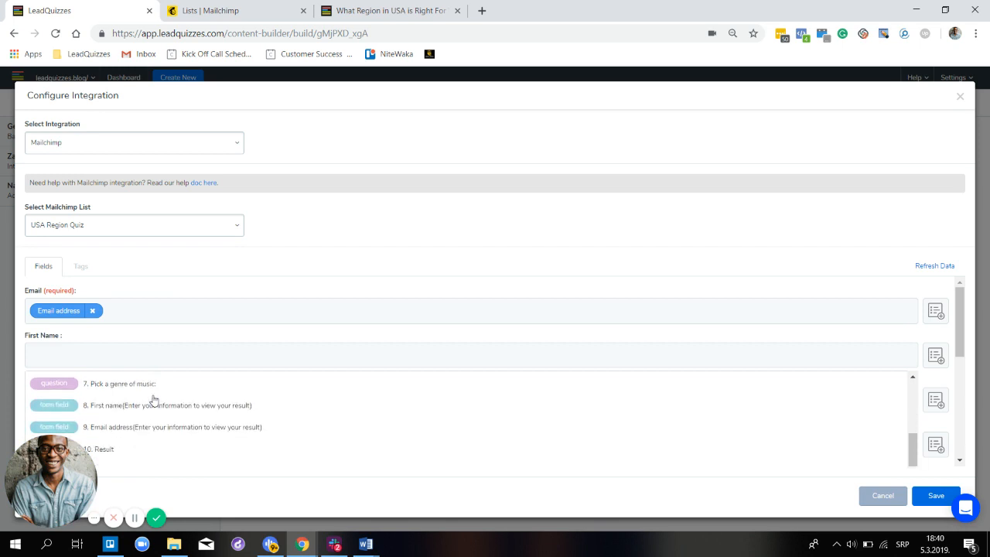
{"action": "left_click", "coordinate": [147, 405]}
{"action": "scroll", "coordinate": [220, 325], "scroll_direction": "down", "scroll_amount": 1}
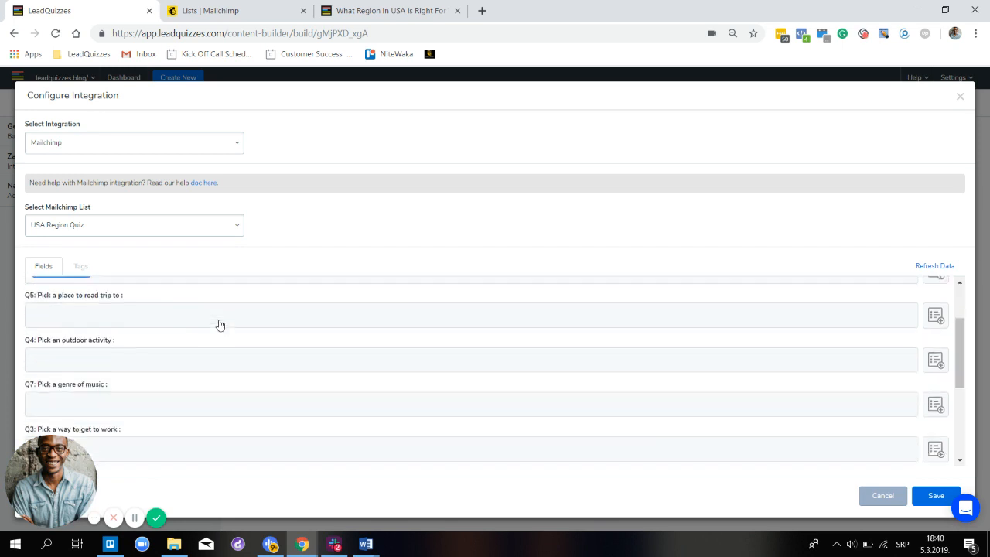
{"action": "scroll", "coordinate": [220, 325], "scroll_direction": "down", "scroll_amount": 1}
{"action": "scroll", "coordinate": [157, 321], "scroll_direction": "up", "scroll_amount": 2}
- Map Q5, Q4 and Q7 to the road trip, outdoor activity and music genre questions
{"action": "left_click", "coordinate": [147, 341]}
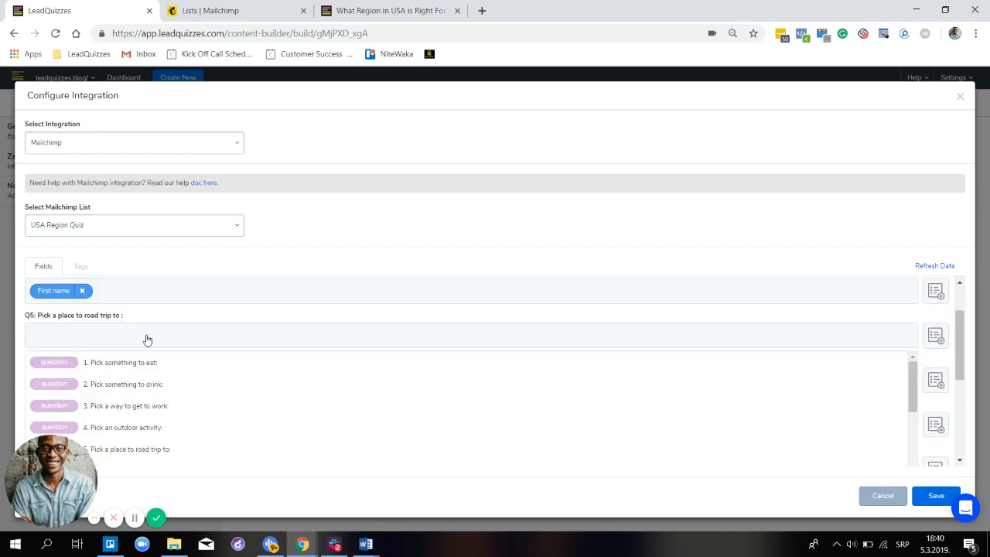
{"action": "left_click", "coordinate": [155, 449]}
{"action": "left_click", "coordinate": [161, 387]}
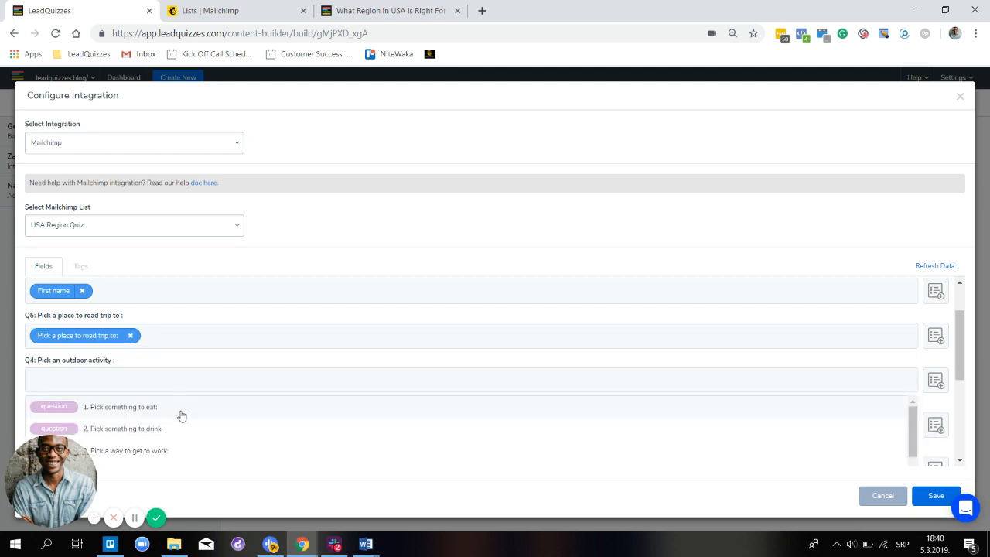
{"action": "scroll", "coordinate": [181, 417], "scroll_direction": "down", "scroll_amount": 3}
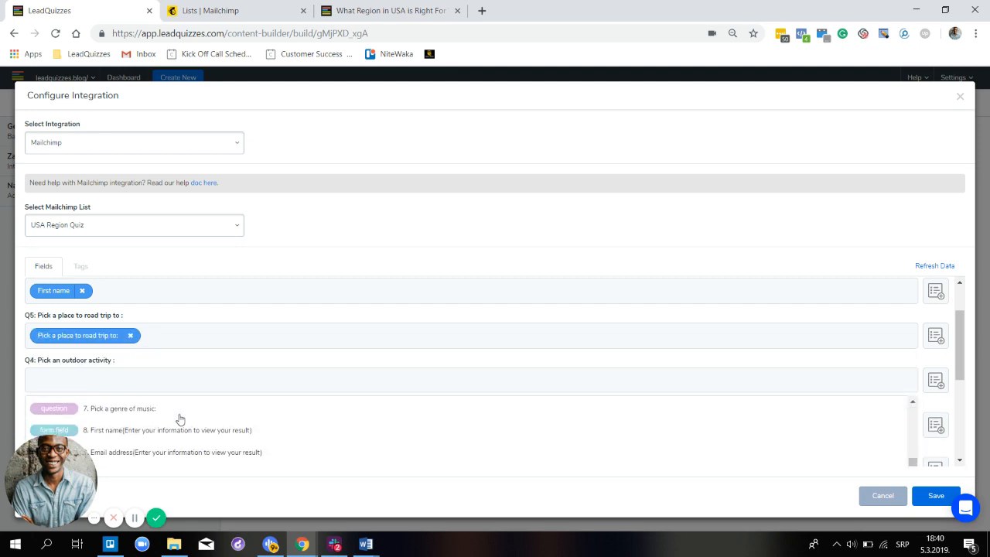
{"action": "scroll", "coordinate": [179, 419], "scroll_direction": "up", "scroll_amount": 3}
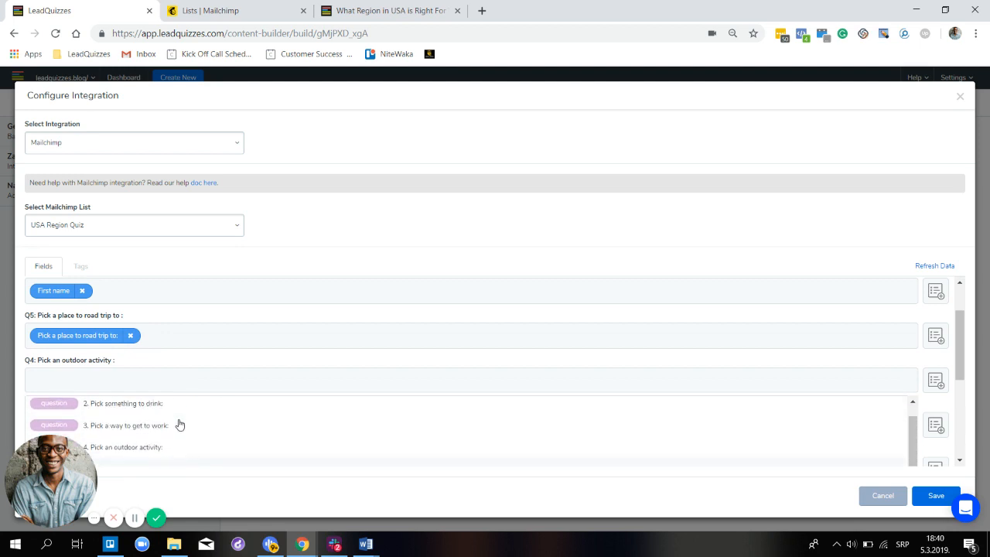
{"action": "left_click", "coordinate": [155, 406]}
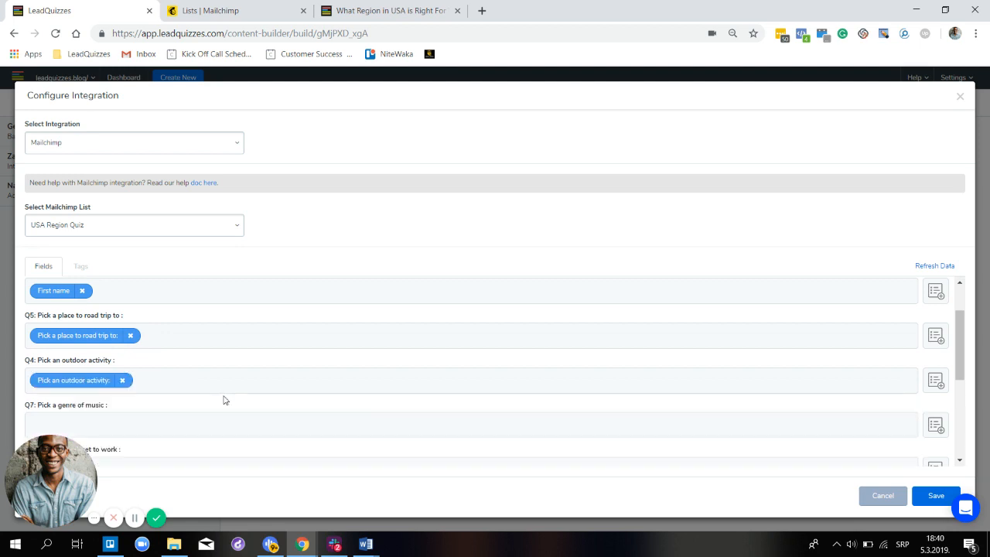
{"action": "scroll", "coordinate": [208, 404], "scroll_direction": "down", "scroll_amount": 1}
{"action": "scroll", "coordinate": [208, 405], "scroll_direction": "down", "scroll_amount": 1}
{"action": "left_click", "coordinate": [173, 368]}
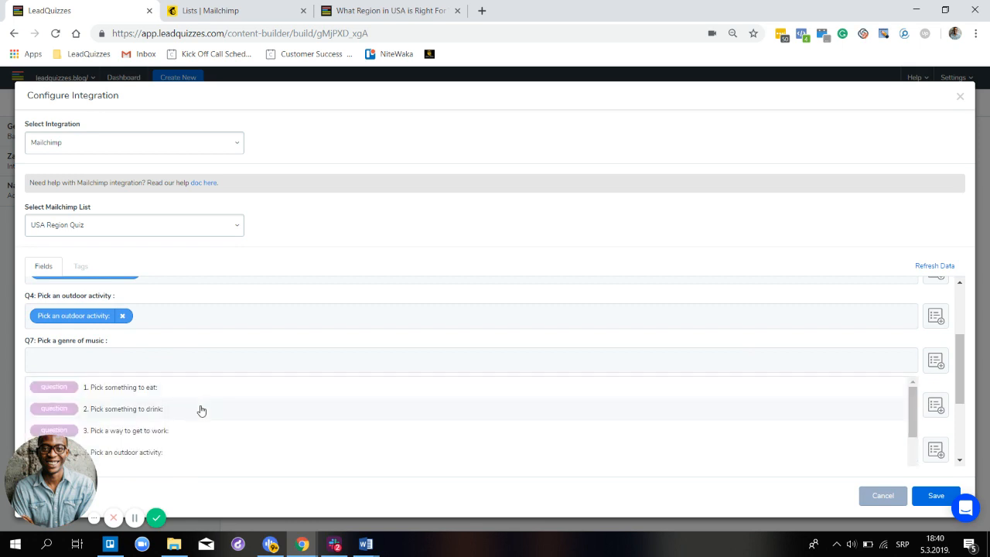
{"action": "scroll", "coordinate": [167, 408], "scroll_direction": "down", "scroll_amount": 1}
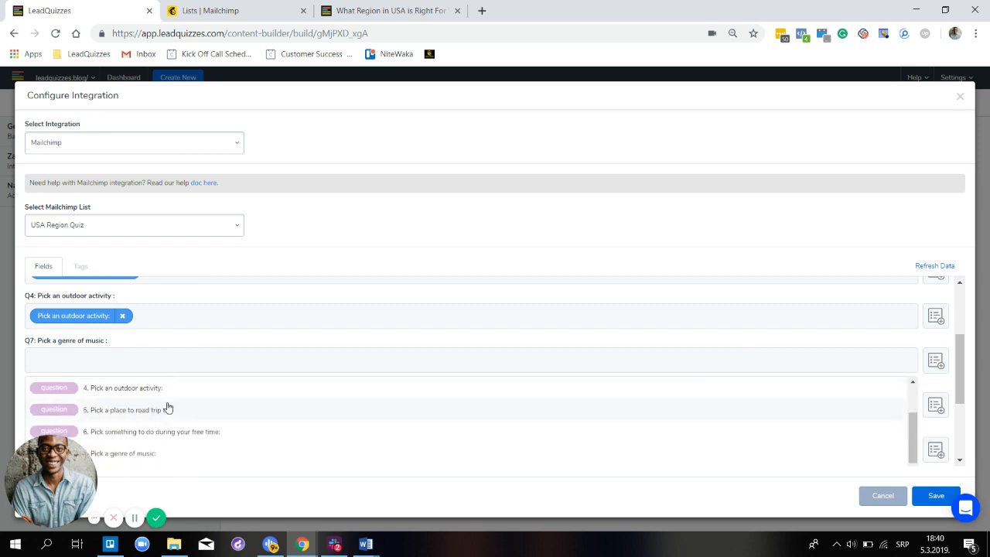
{"action": "left_click", "coordinate": [146, 453]}
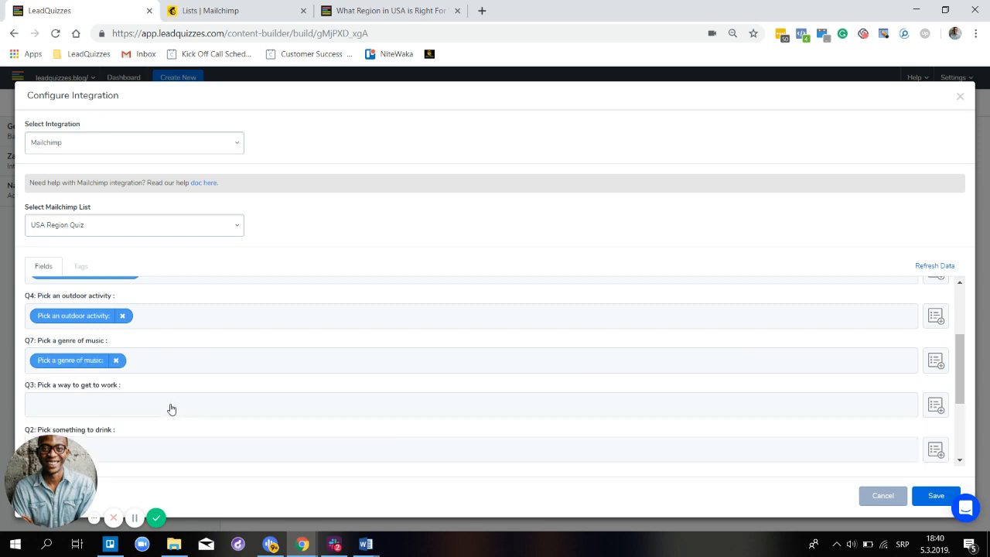
- Map Q3 to the way-to-get-to-work question and Q2 to Pick something to drink
{"action": "left_click", "coordinate": [167, 410]}
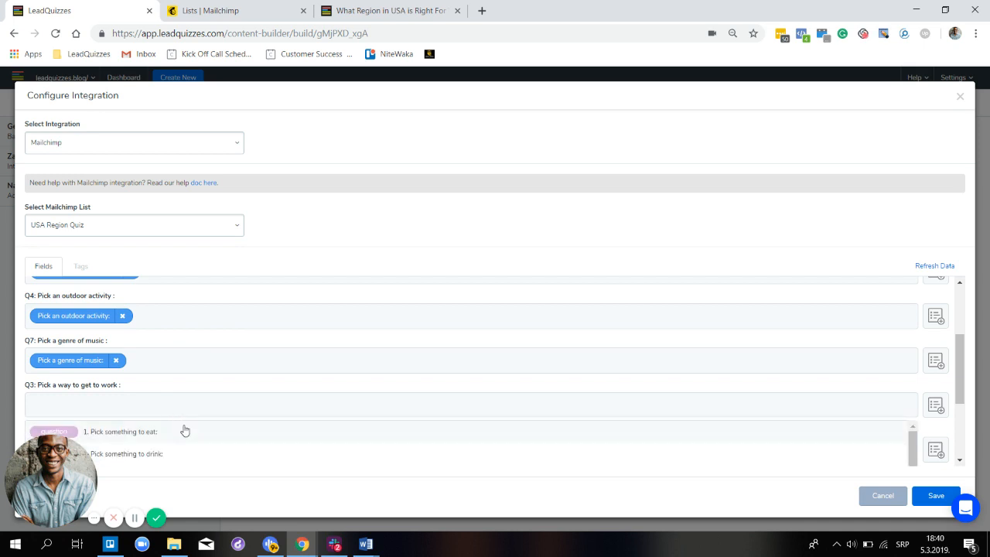
{"action": "scroll", "coordinate": [185, 433], "scroll_direction": "down", "scroll_amount": 1}
{"action": "scroll", "coordinate": [186, 433], "scroll_direction": "up", "scroll_amount": 1}
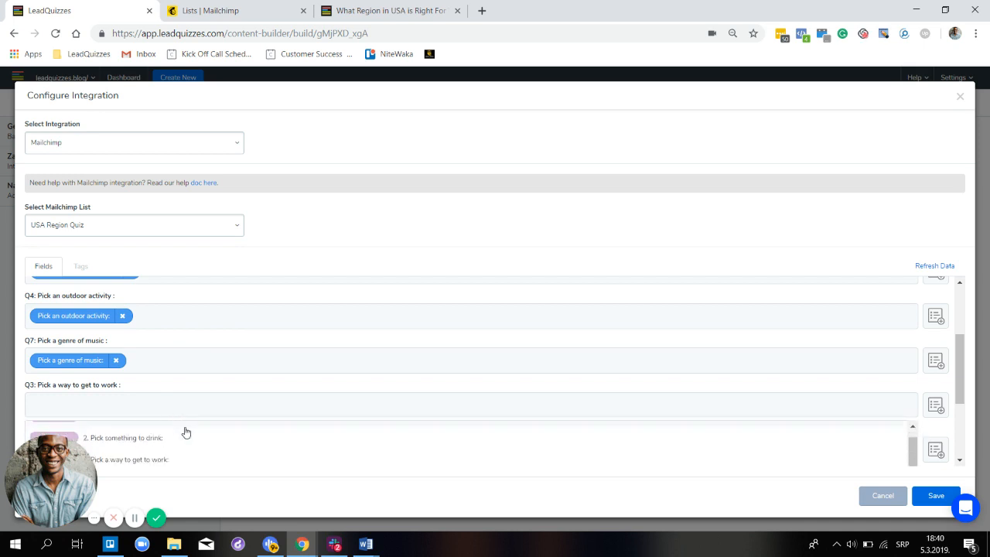
{"action": "scroll", "coordinate": [185, 433], "scroll_direction": "down", "scroll_amount": 1}
{"action": "scroll", "coordinate": [186, 433], "scroll_direction": "down", "scroll_amount": 3}
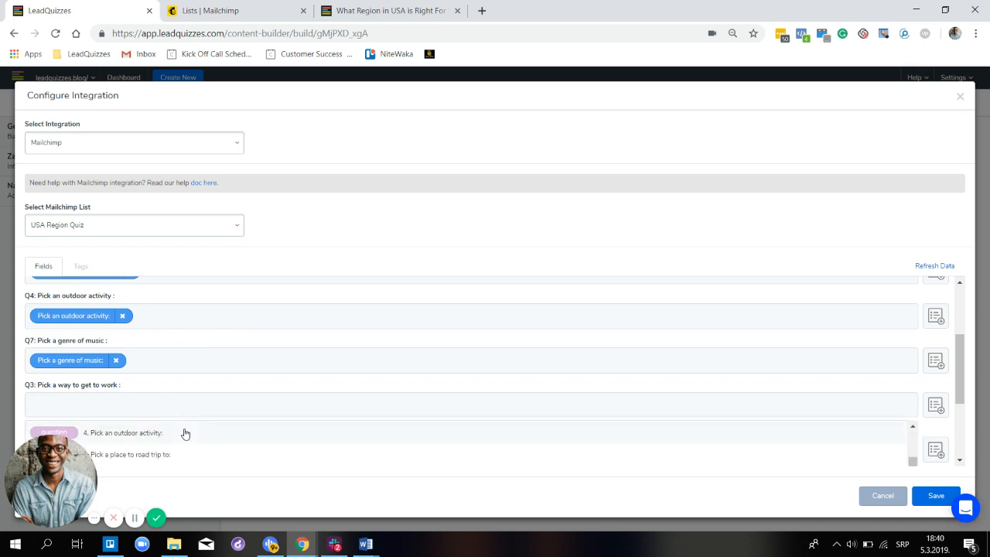
{"action": "scroll", "coordinate": [182, 433], "scroll_direction": "up", "scroll_amount": 2}
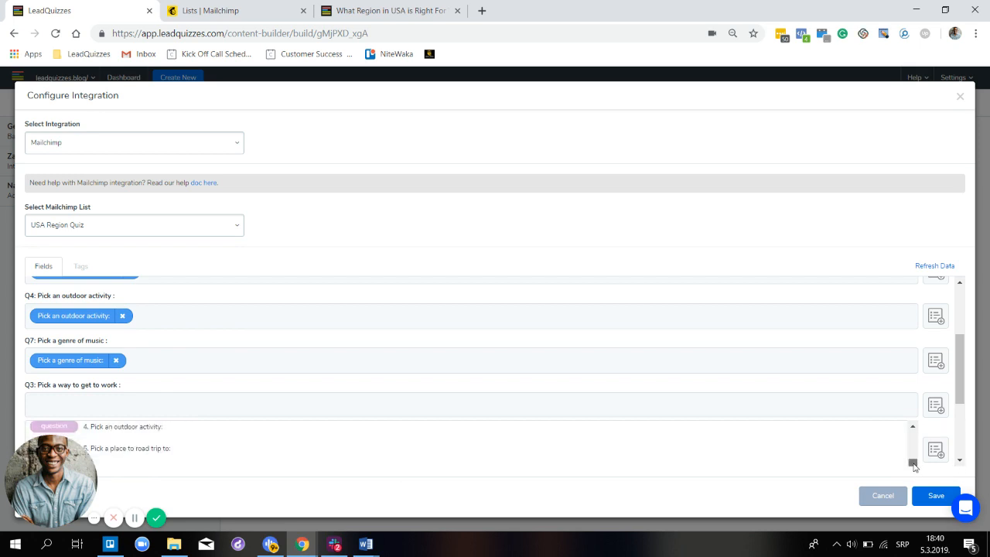
{"action": "left_click_drag", "start_coordinate": [914, 465], "coordinate": [908, 456]}
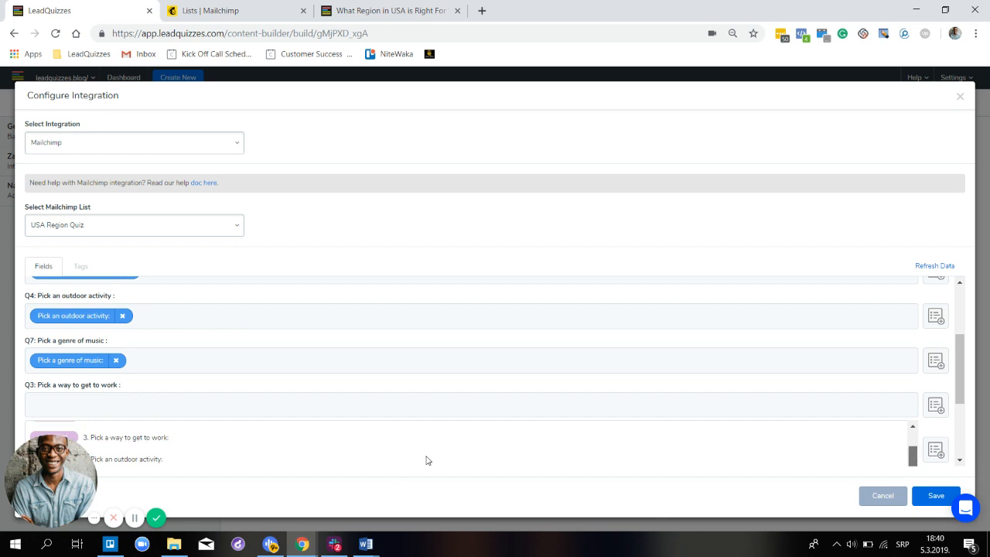
{"action": "left_click", "coordinate": [169, 445]}
{"action": "scroll", "coordinate": [492, 379], "scroll_direction": "down", "scroll_amount": 3}
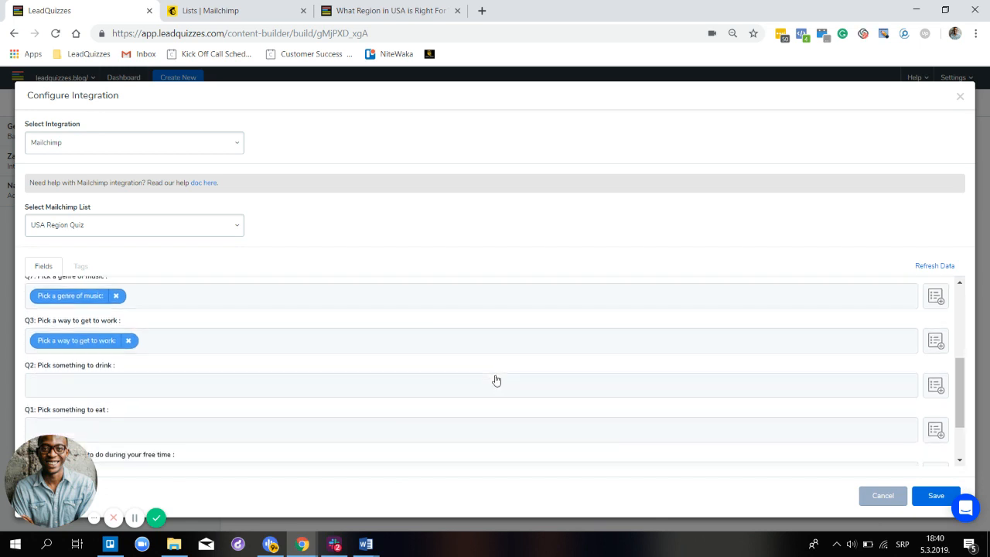
{"action": "left_click", "coordinate": [416, 326]}
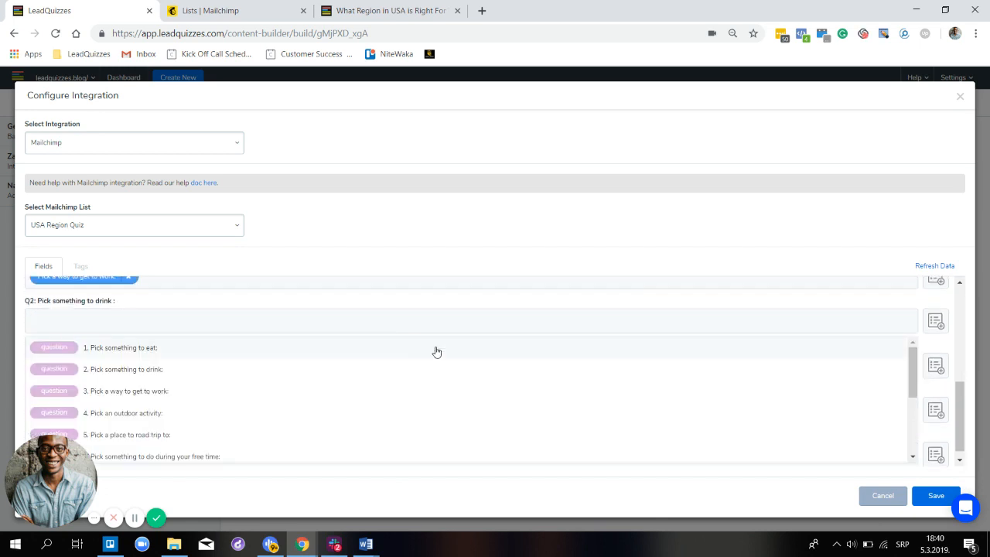
{"action": "left_click", "coordinate": [281, 372]}
- Map Q1 to Pick something to eat, Q6 to the free-time question, and Result to the quiz result
{"action": "left_click", "coordinate": [268, 369]}
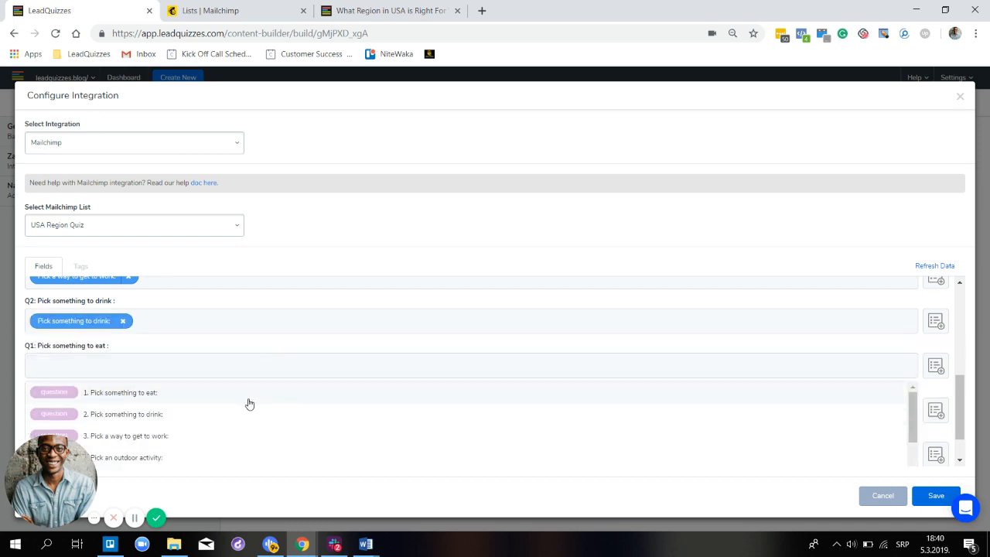
{"action": "left_click", "coordinate": [249, 401]}
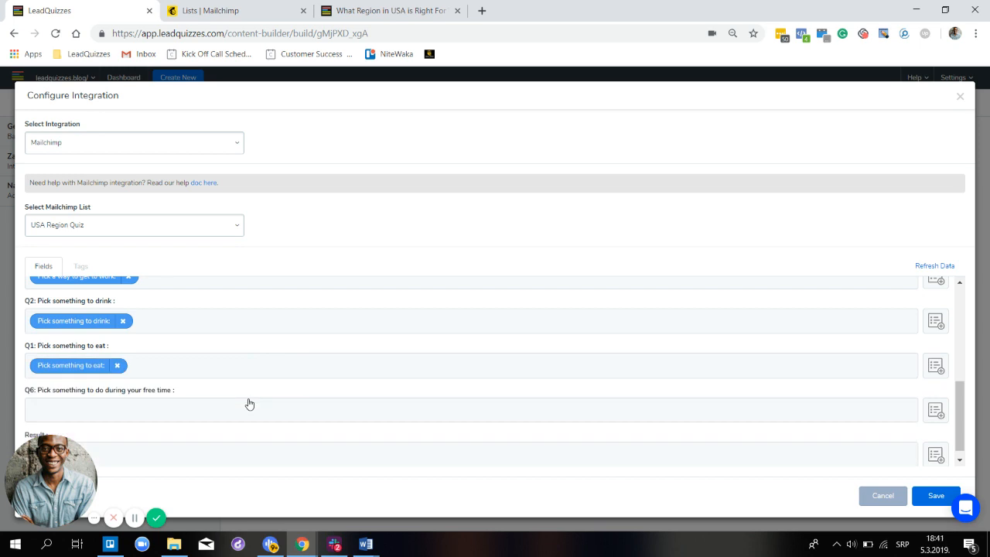
{"action": "left_click", "coordinate": [286, 450]}
{"action": "scroll", "coordinate": [284, 449], "scroll_direction": "down", "scroll_amount": 3}
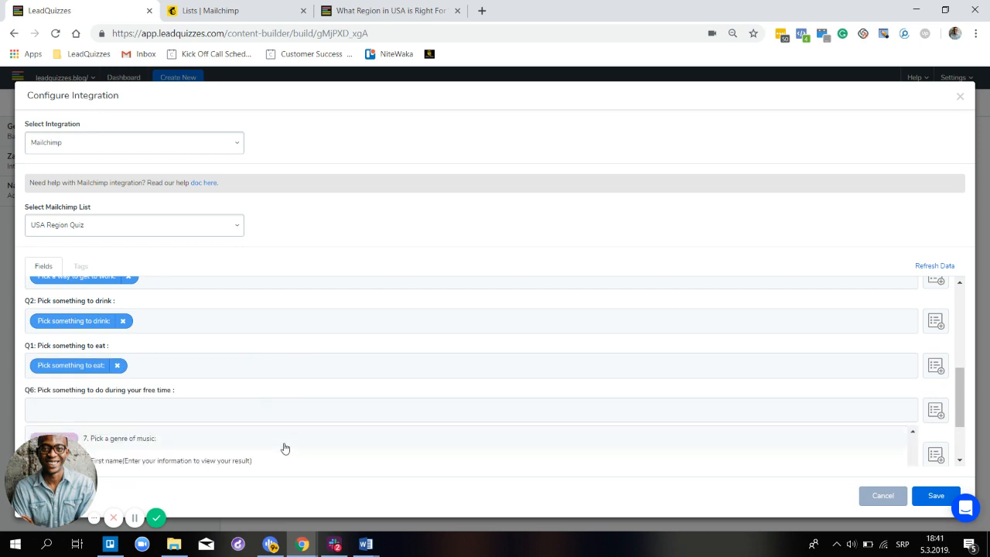
{"action": "scroll", "coordinate": [283, 449], "scroll_direction": "up", "scroll_amount": 3}
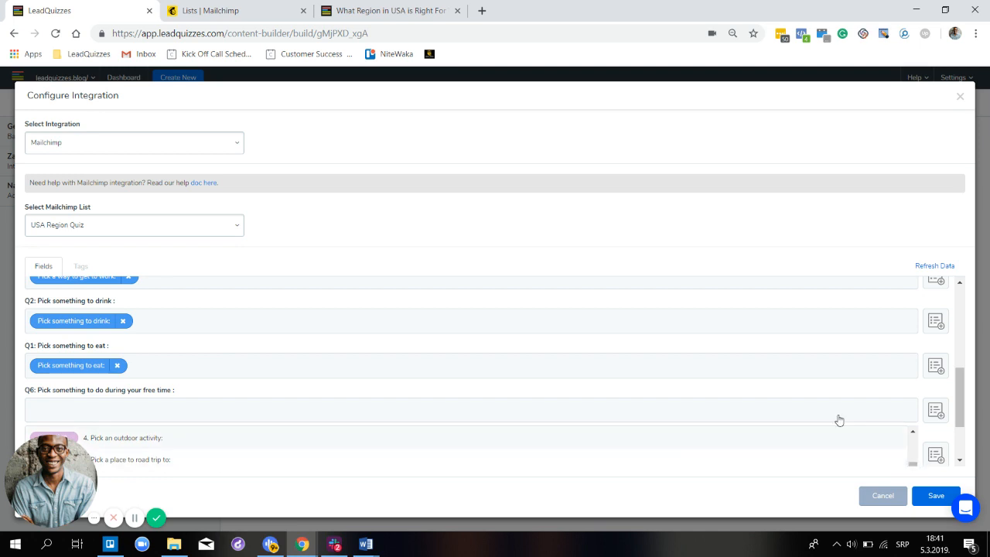
{"action": "scroll", "coordinate": [871, 369], "scroll_direction": "down", "scroll_amount": 2}
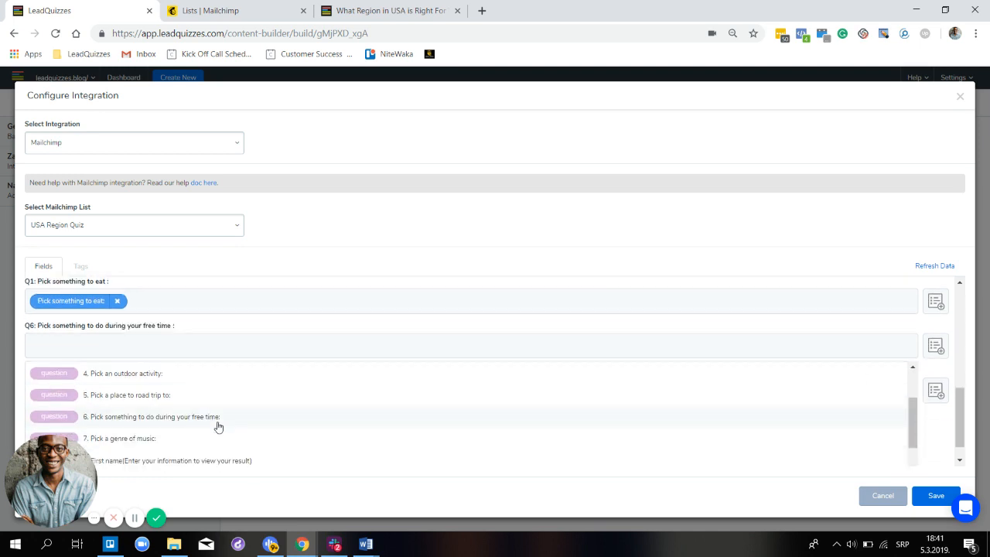
{"action": "left_click", "coordinate": [218, 424]}
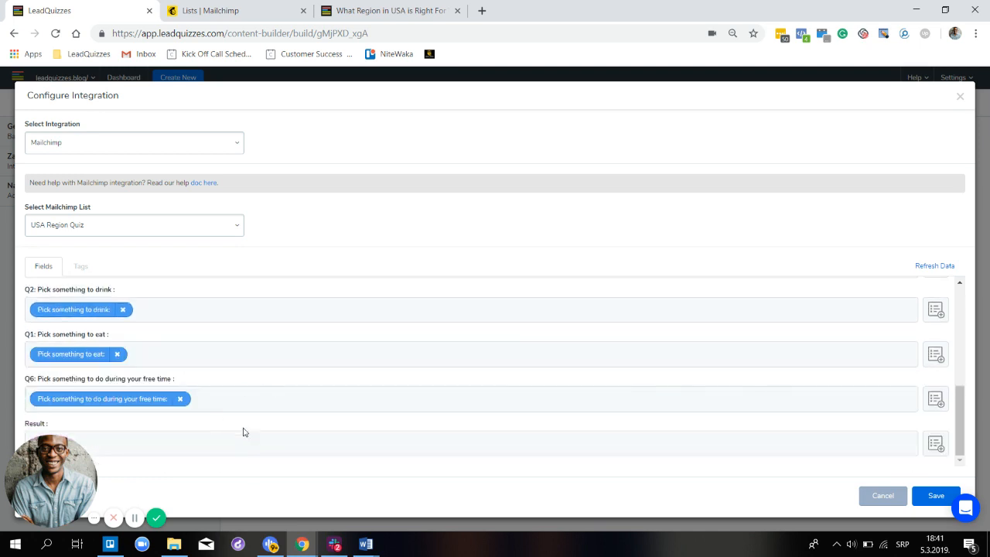
{"action": "left_click", "coordinate": [227, 446]}
{"action": "scroll", "coordinate": [255, 426], "scroll_direction": "down", "scroll_amount": 3}
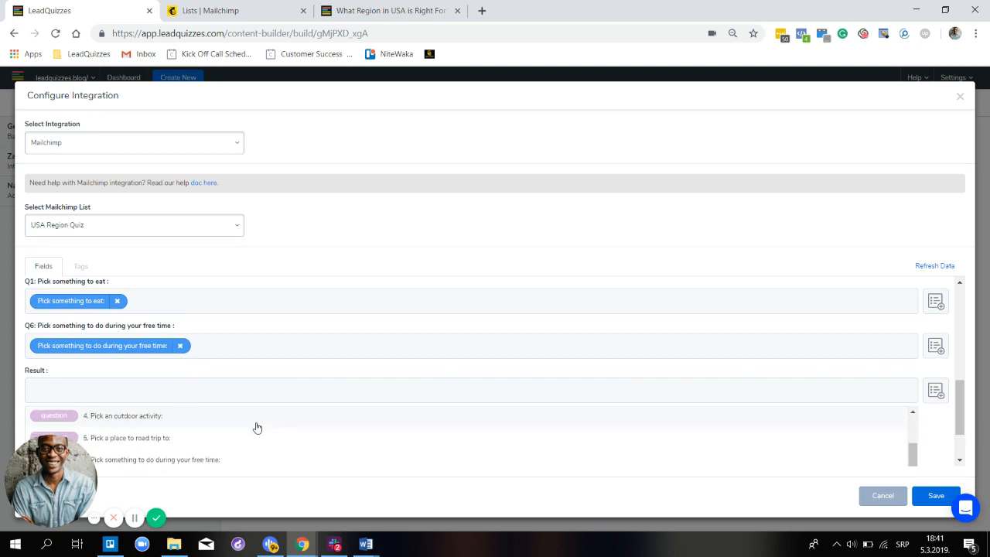
{"action": "scroll", "coordinate": [257, 428], "scroll_direction": "down", "scroll_amount": 3}
{"action": "scroll", "coordinate": [734, 365], "scroll_direction": "down", "scroll_amount": 1}
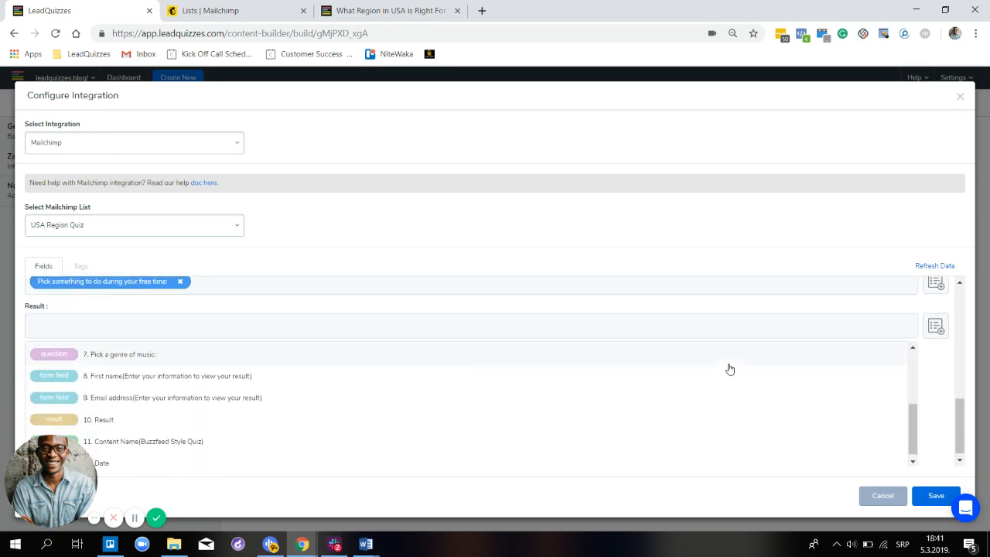
{"action": "left_click", "coordinate": [152, 421]}
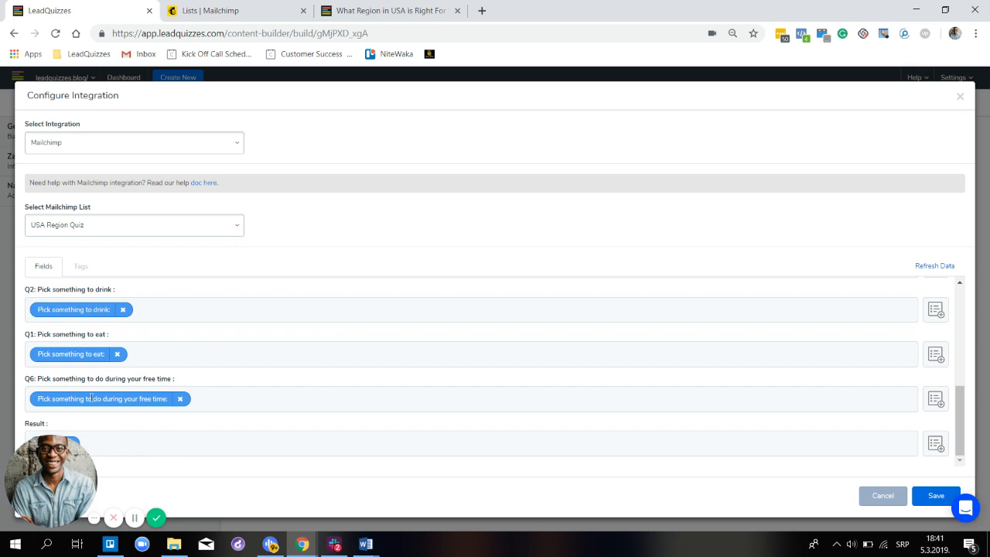
{"action": "scroll", "coordinate": [109, 364], "scroll_direction": "up", "scroll_amount": 1}
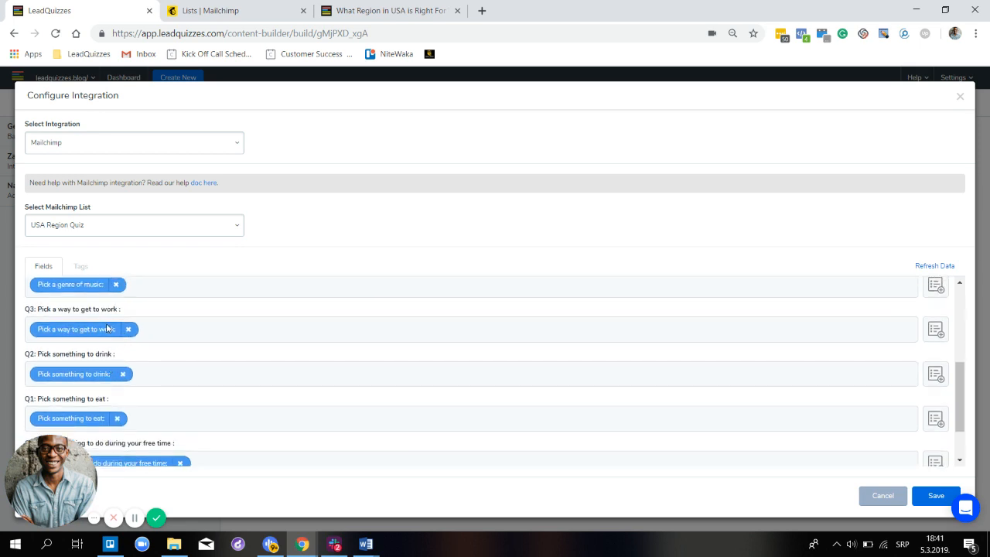
{"action": "scroll", "coordinate": [108, 332], "scroll_direction": "up", "scroll_amount": 2}
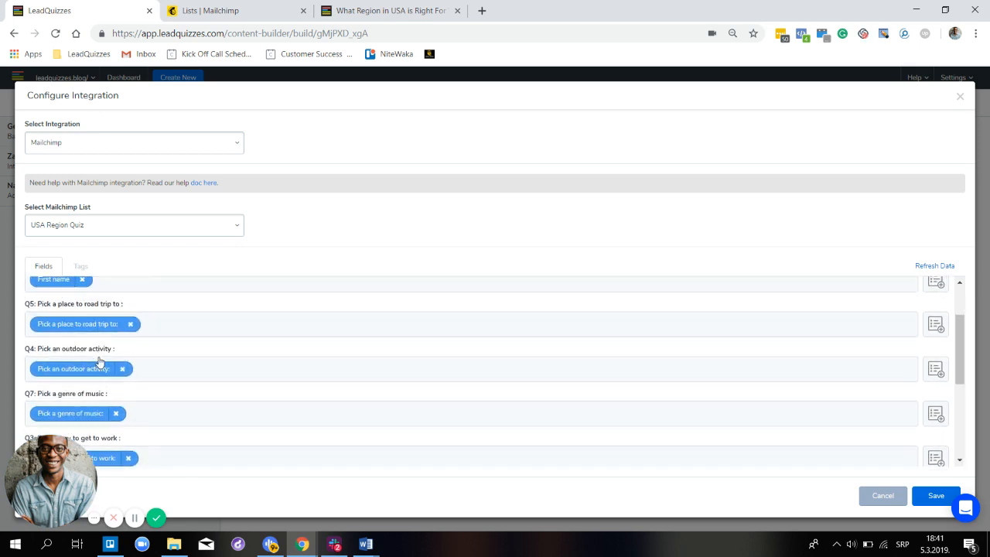
{"action": "scroll", "coordinate": [103, 361], "scroll_direction": "up", "scroll_amount": 1}
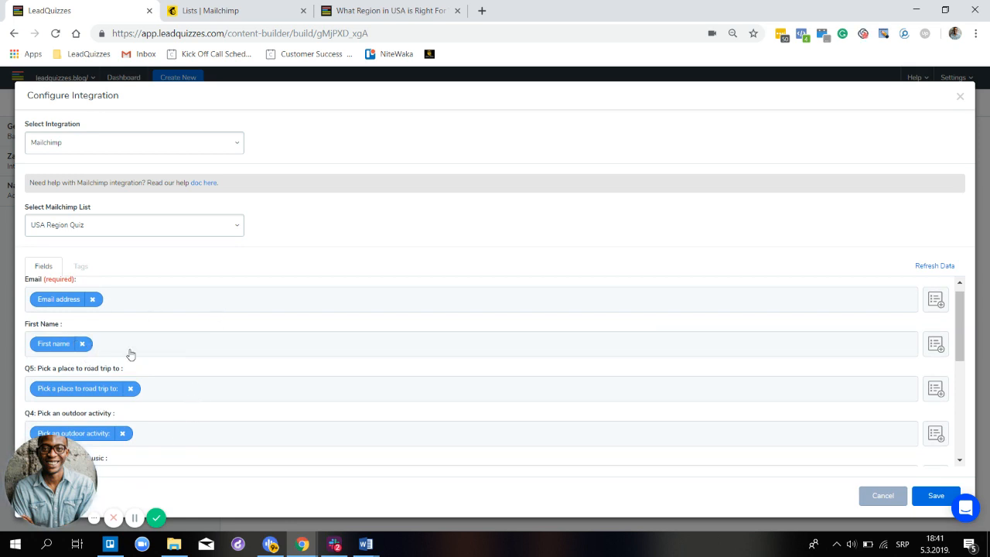
- On the Tags tab, expand the first image question and tag its Pizza answer with Pizza
{"action": "left_click", "coordinate": [82, 267]}
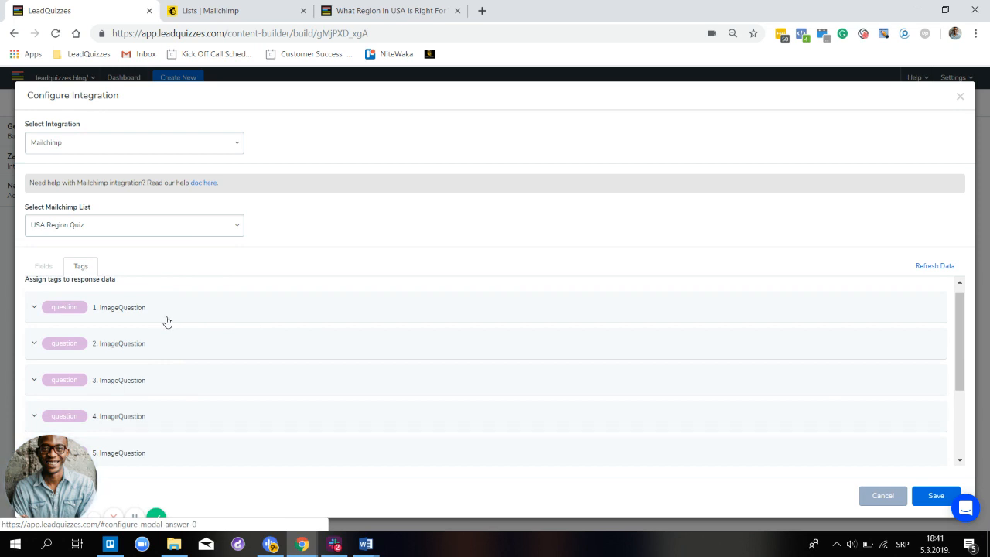
{"action": "left_click", "coordinate": [244, 313]}
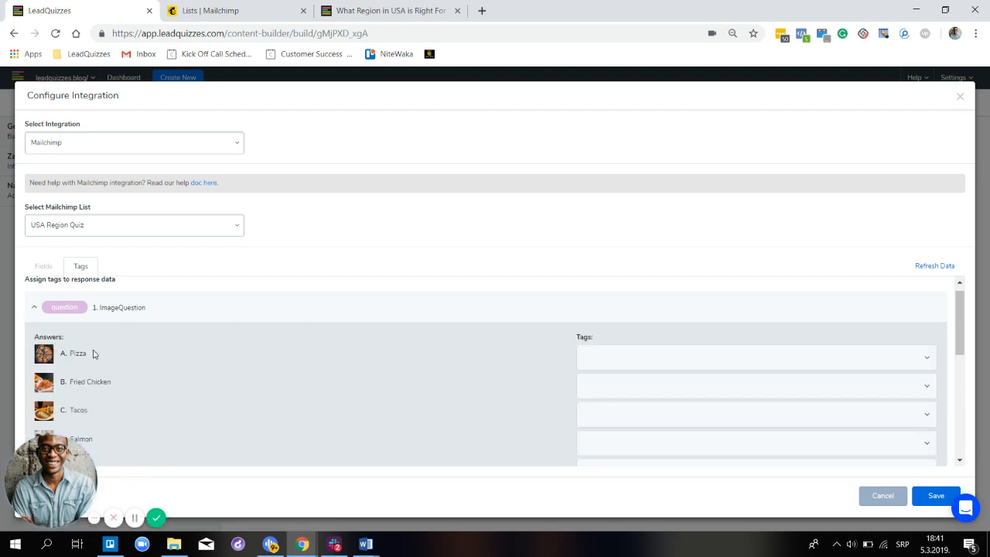
{"action": "left_click", "coordinate": [697, 364]}
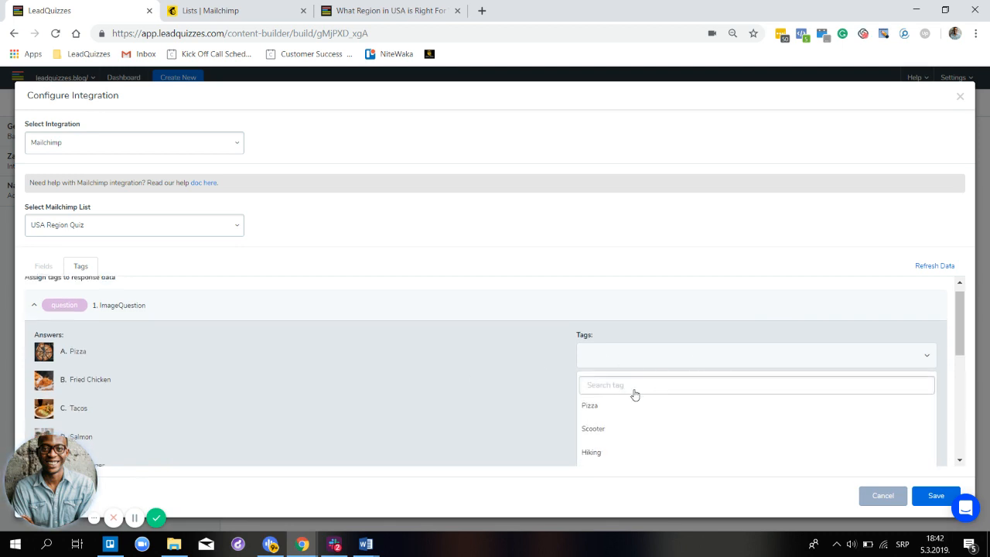
{"action": "scroll", "coordinate": [619, 387], "scroll_direction": "down", "scroll_amount": 1}
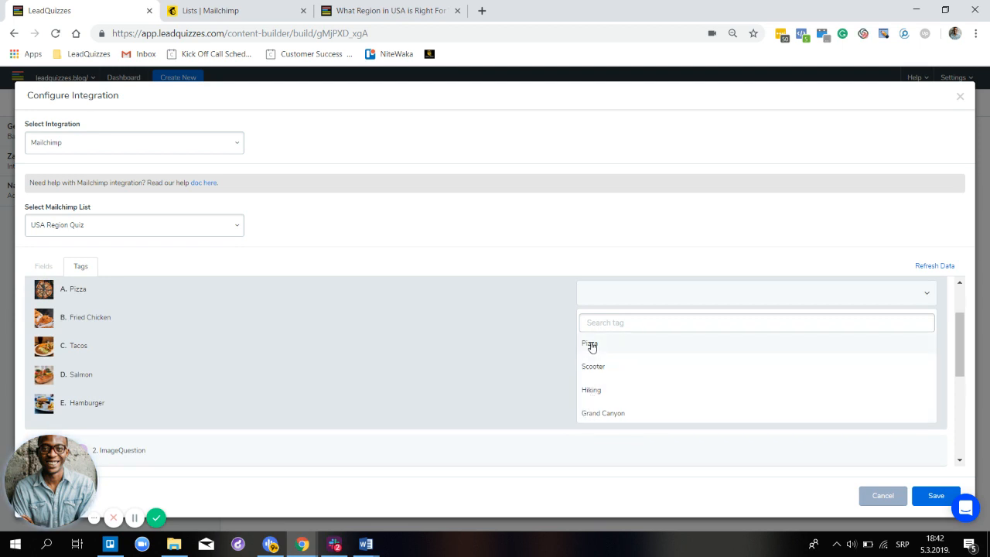
{"action": "left_click", "coordinate": [623, 300]}
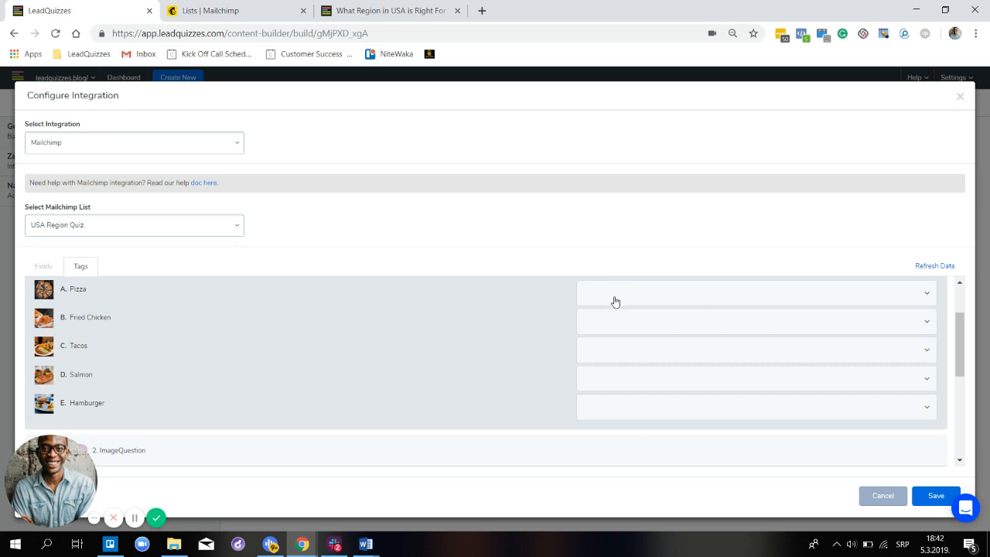
{"action": "left_click", "coordinate": [615, 301]}
{"action": "key", "text": "Return"}
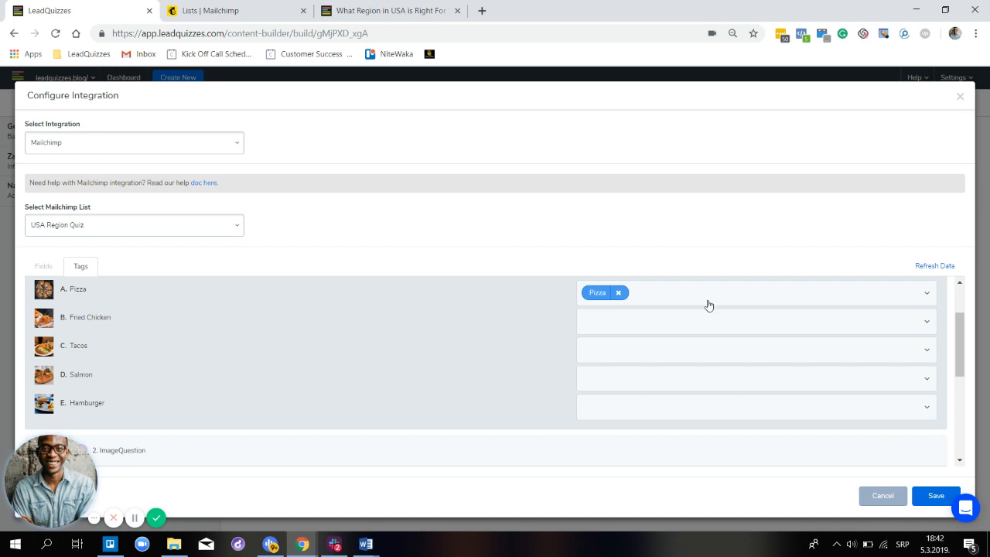
- Add the Scooter tag to the Pizza answer as well
{"action": "left_click", "coordinate": [652, 331]}
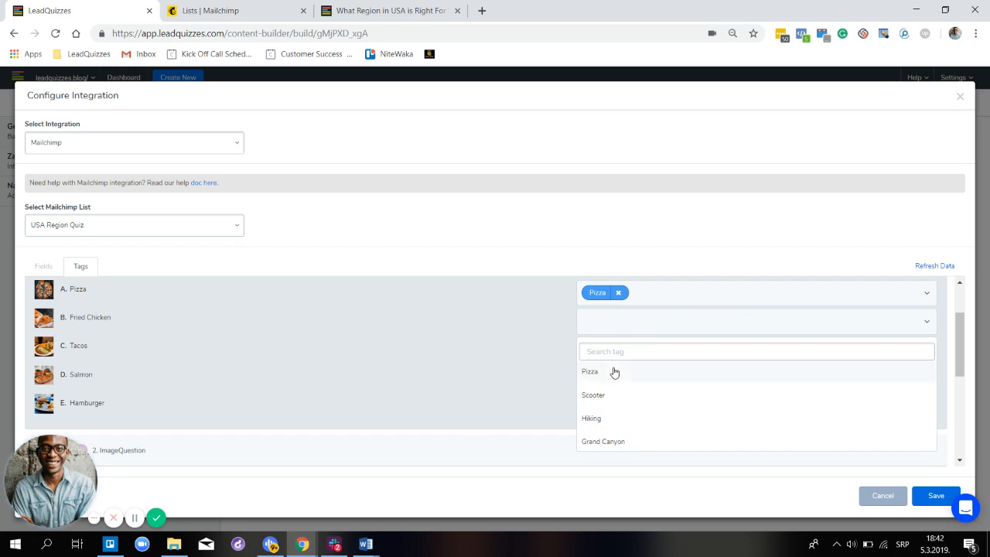
{"action": "left_click", "coordinate": [676, 300]}
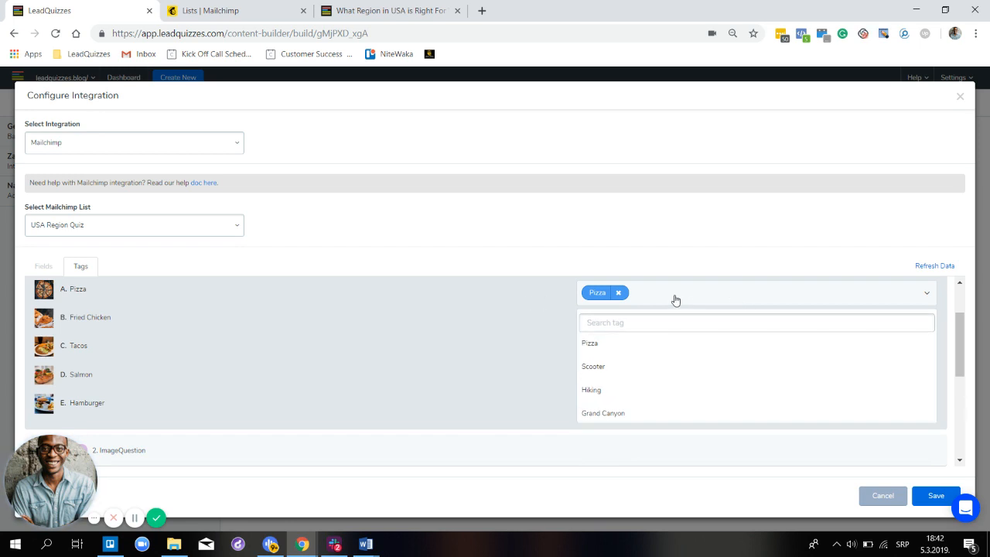
{"action": "left_click", "coordinate": [627, 366]}
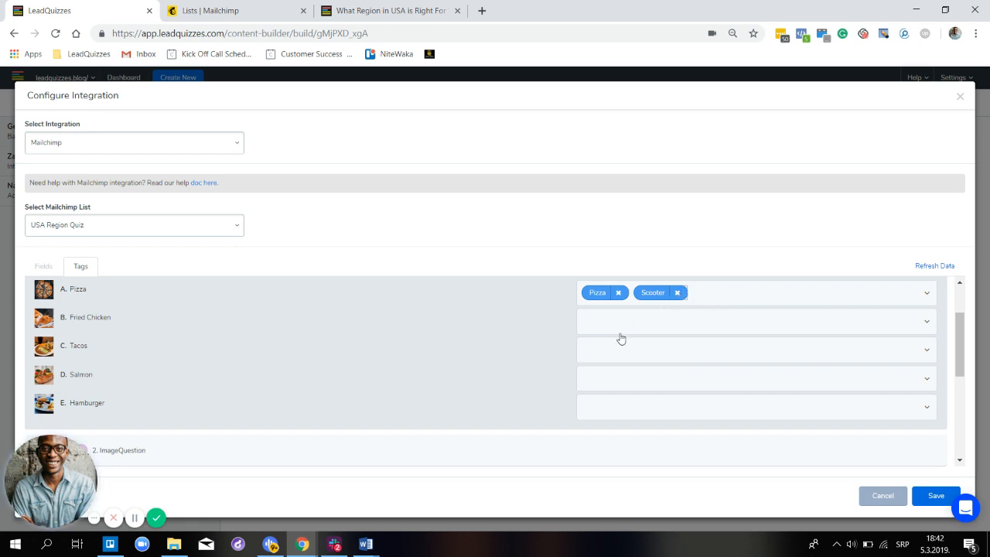
{"action": "scroll", "coordinate": [488, 359], "scroll_direction": "down", "scroll_amount": 1}
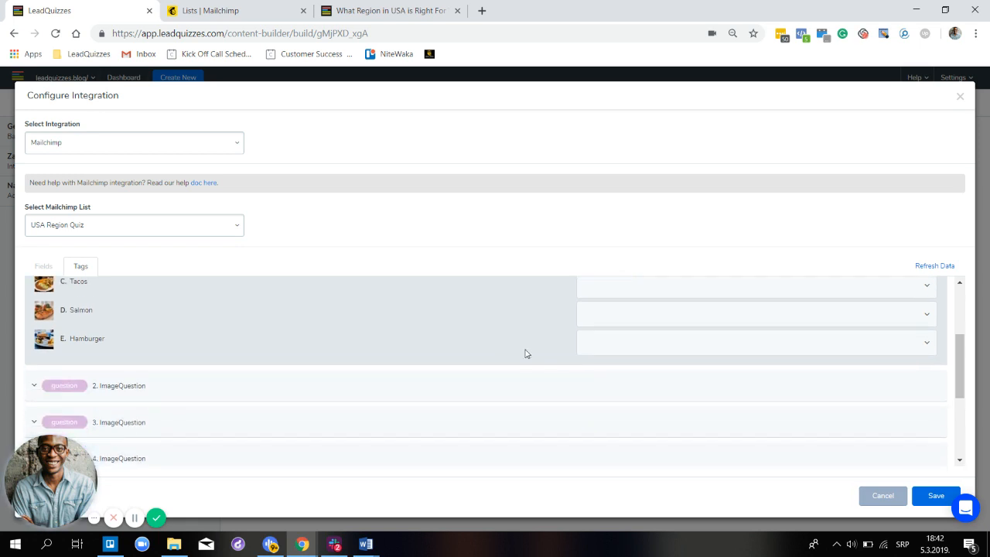
{"action": "scroll", "coordinate": [526, 354], "scroll_direction": "down", "scroll_amount": 1}
- Expand the second and third questions and tag the Scooter answer with Scooter
{"action": "left_click", "coordinate": [504, 335]}
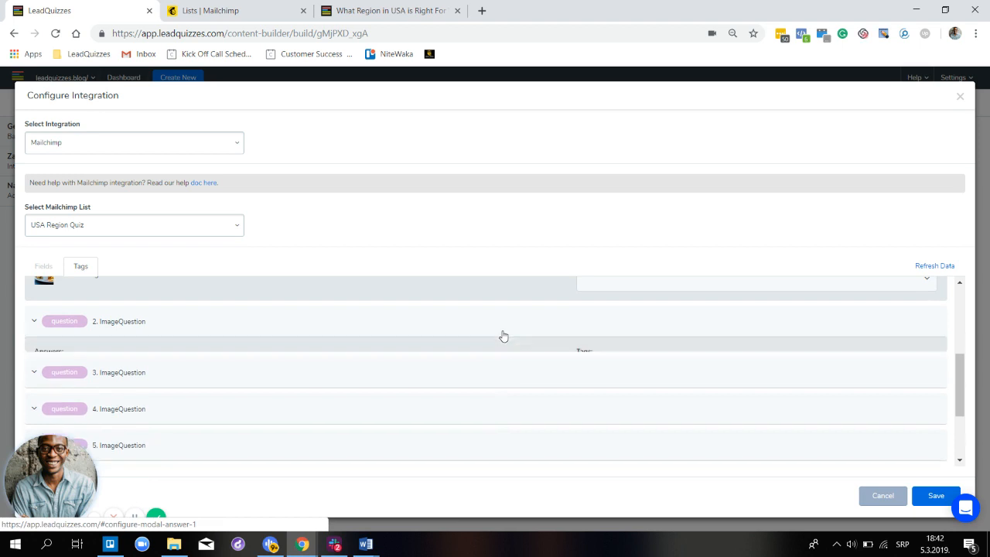
{"action": "scroll", "coordinate": [366, 391], "scroll_direction": "down", "scroll_amount": 2}
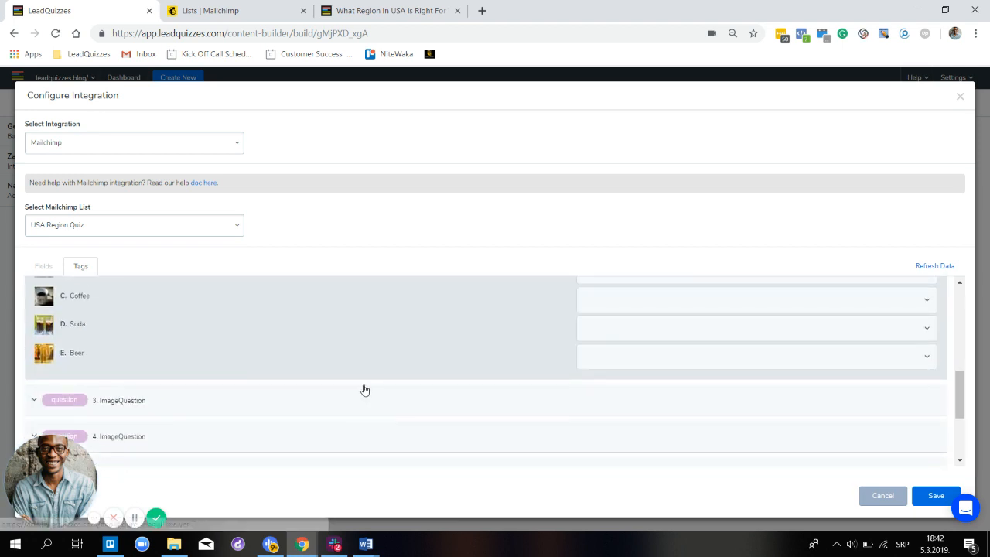
{"action": "left_click", "coordinate": [468, 410]}
{"action": "scroll", "coordinate": [479, 411], "scroll_direction": "down", "scroll_amount": 1}
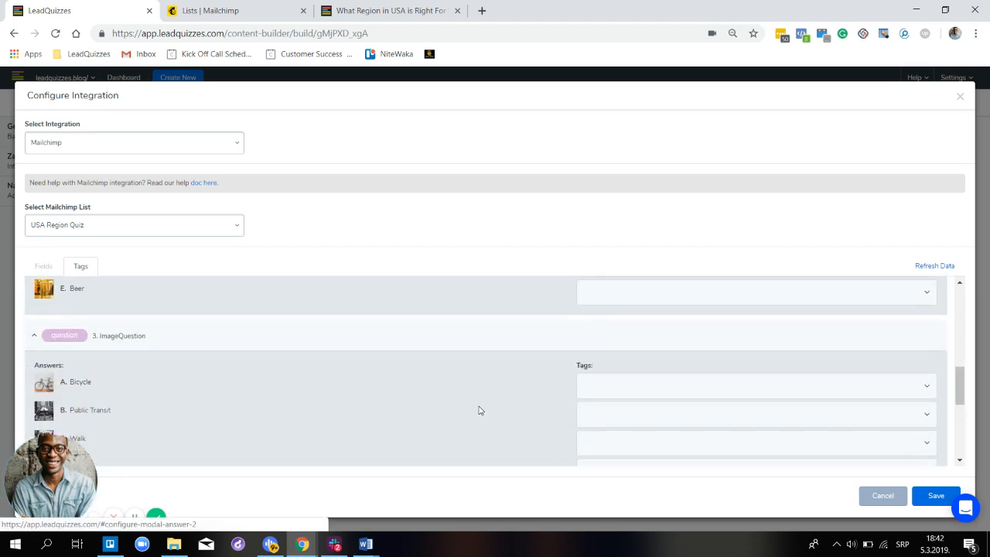
{"action": "scroll", "coordinate": [485, 409], "scroll_direction": "down", "scroll_amount": 1}
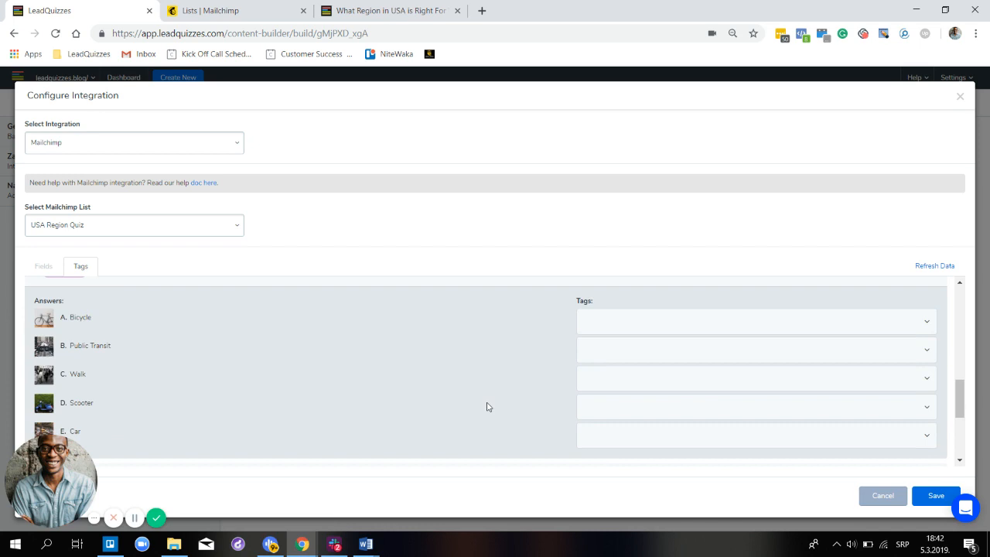
{"action": "left_click", "coordinate": [631, 424]}
{"action": "scroll", "coordinate": [625, 430], "scroll_direction": "down", "scroll_amount": 1}
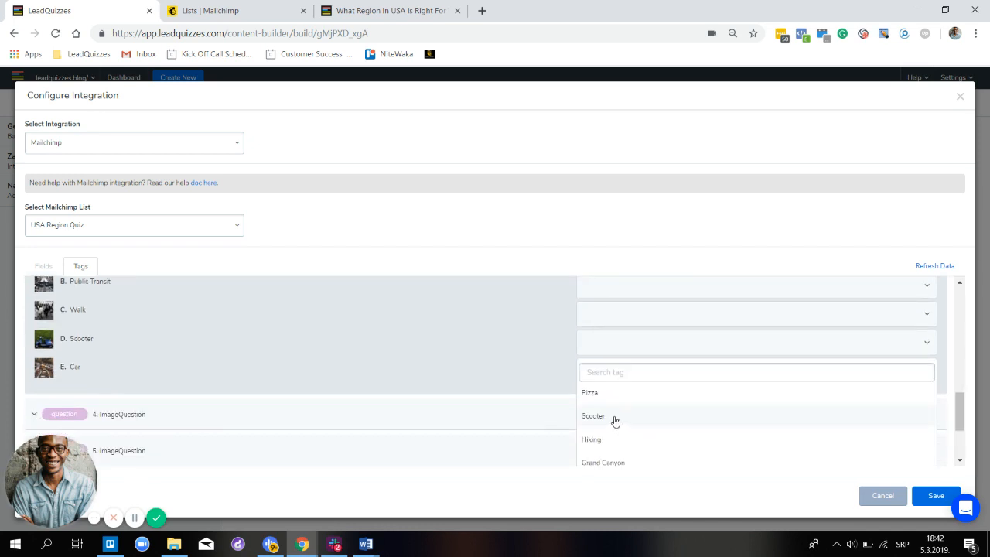
{"action": "left_click", "coordinate": [615, 418]}
{"action": "scroll", "coordinate": [611, 399], "scroll_direction": "down", "scroll_amount": 1}
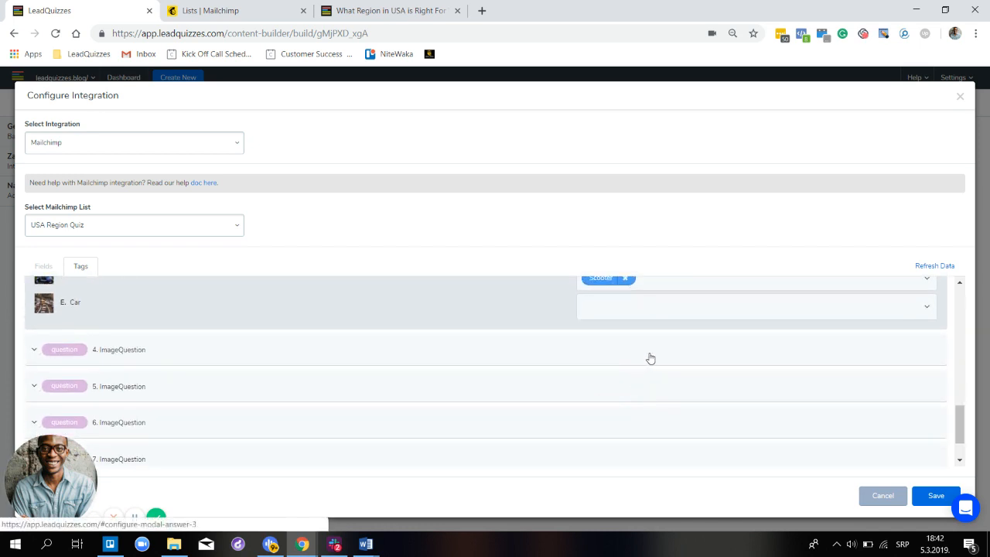
- Tag question 4's Hiking answer with Hiking and question 5's The Grand Canyon answer with Grand Canyon
{"action": "left_click", "coordinate": [651, 358]}
{"action": "scroll", "coordinate": [619, 408], "scroll_direction": "down", "scroll_amount": 2}
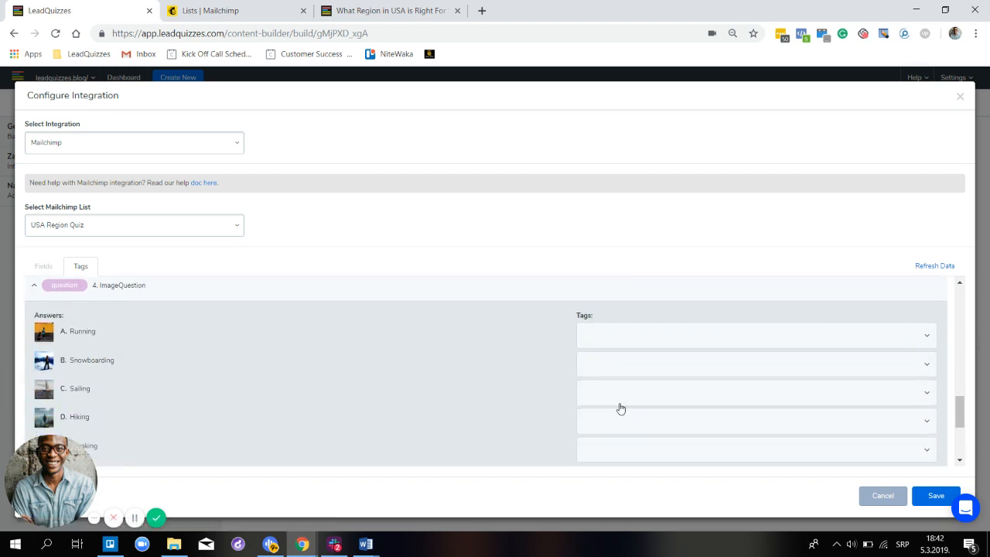
{"action": "left_click", "coordinate": [626, 376]}
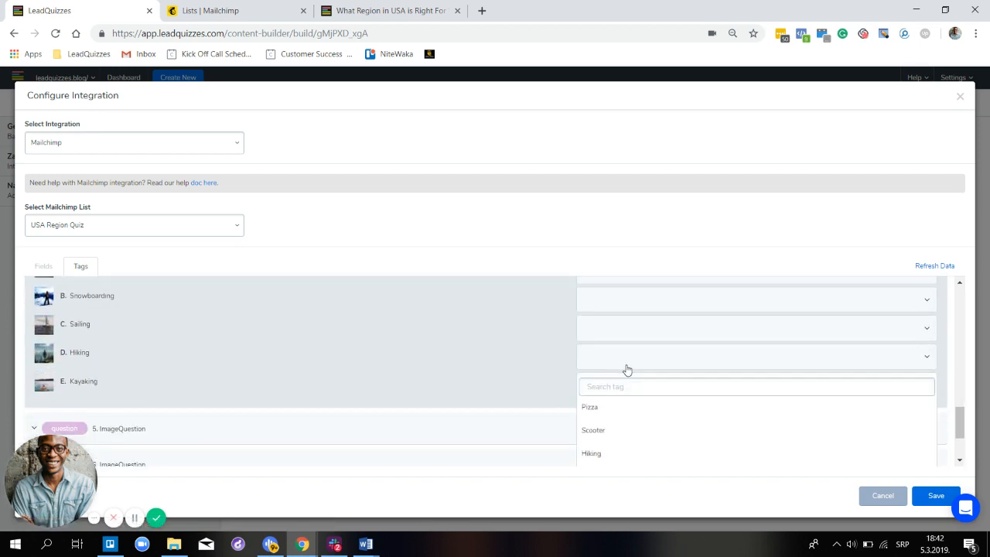
{"action": "left_click", "coordinate": [605, 441]}
{"action": "scroll", "coordinate": [621, 386], "scroll_direction": "down", "scroll_amount": 3}
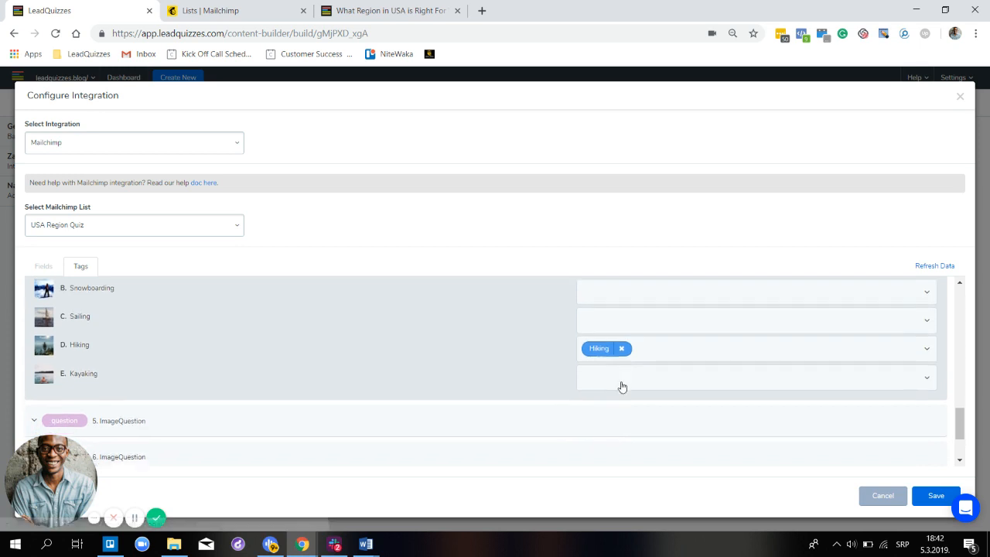
{"action": "left_click", "coordinate": [628, 337]}
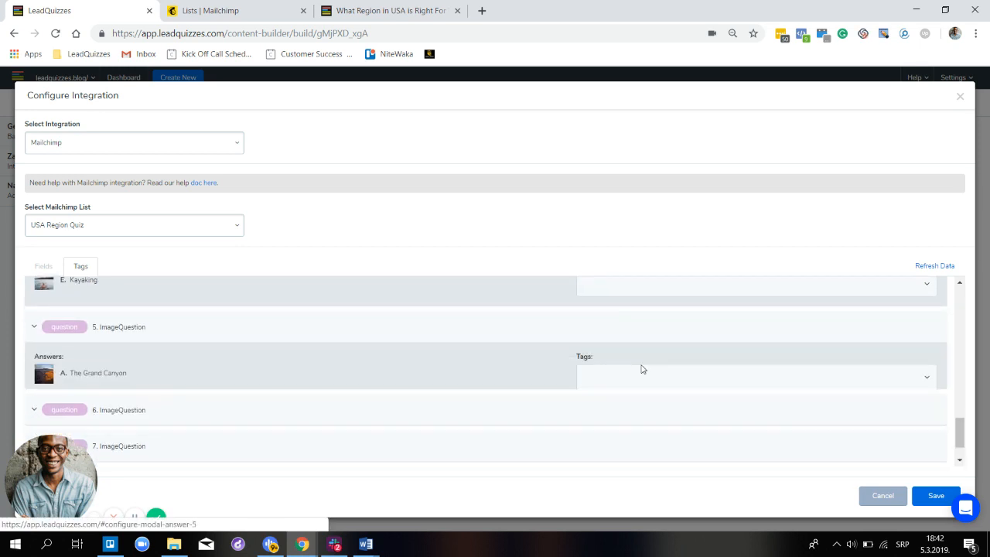
{"action": "scroll", "coordinate": [642, 392], "scroll_direction": "down", "scroll_amount": 1}
{"action": "left_click", "coordinate": [654, 318]}
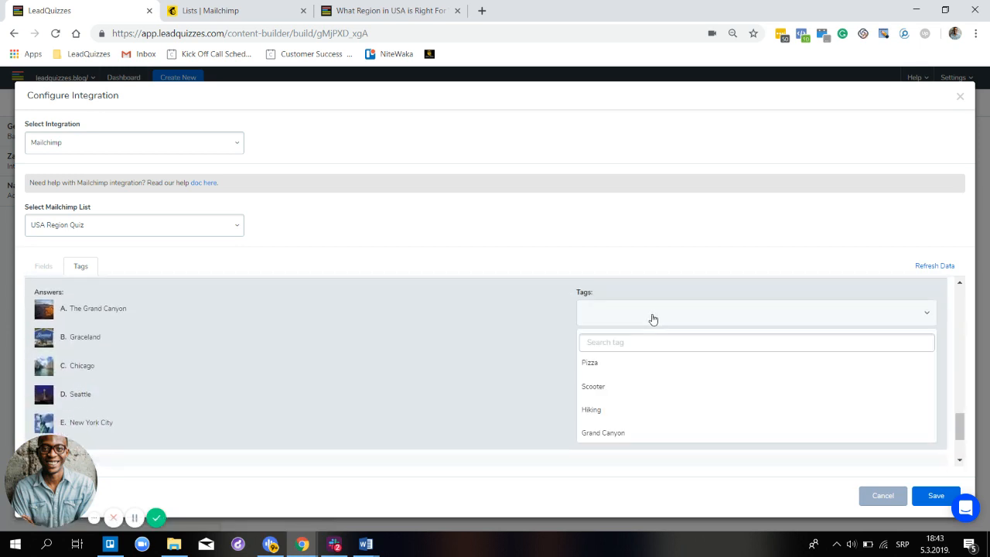
{"action": "left_click", "coordinate": [608, 433]}
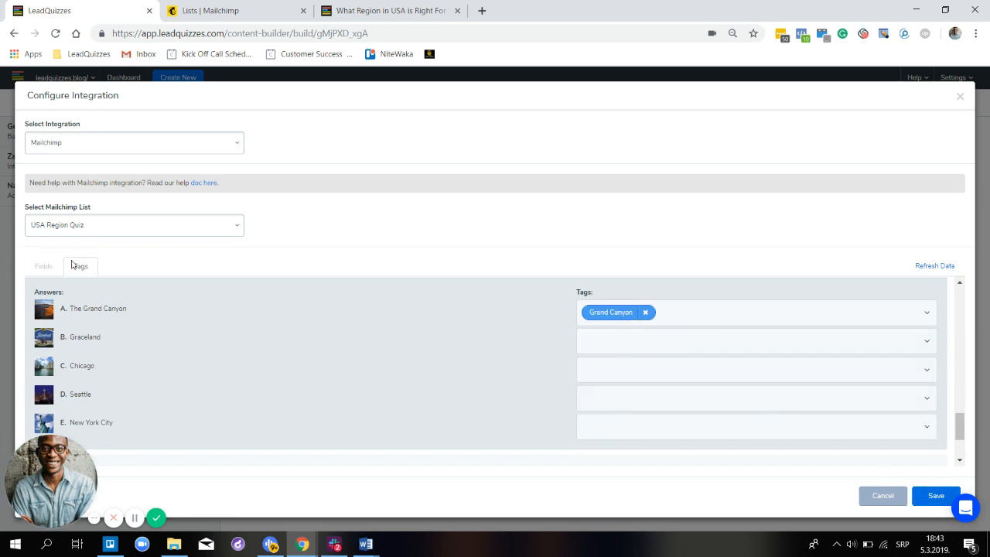
- Review the Fields and Tags tabs, save the Mailchimp integration, and go to the live quiz page
{"action": "left_click", "coordinate": [43, 268]}
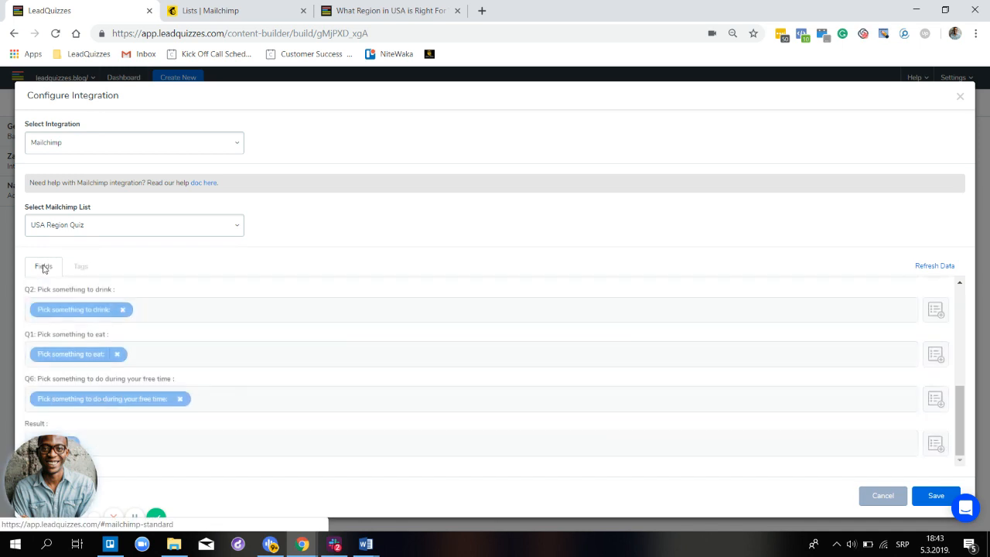
{"action": "left_click", "coordinate": [93, 269]}
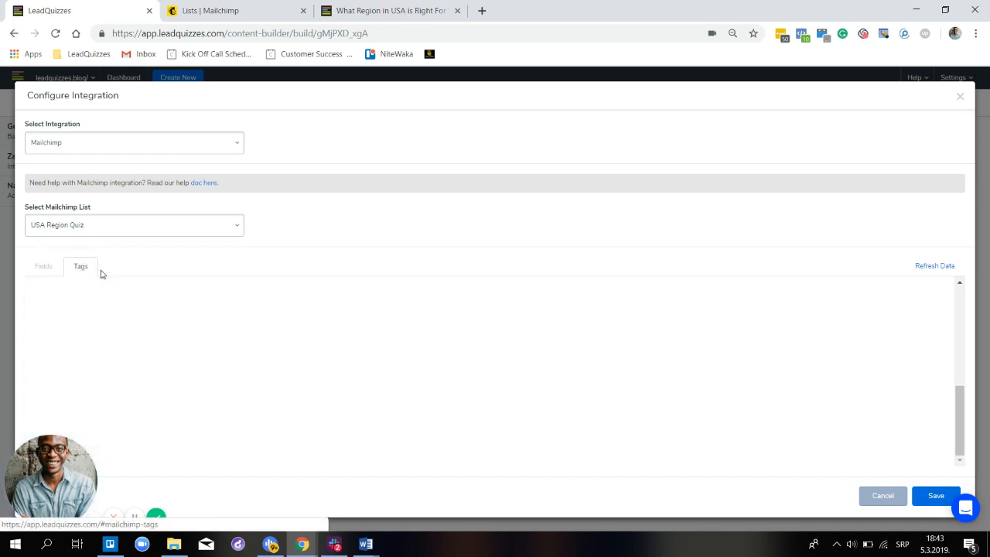
{"action": "scroll", "coordinate": [564, 352], "scroll_direction": "up", "scroll_amount": 3}
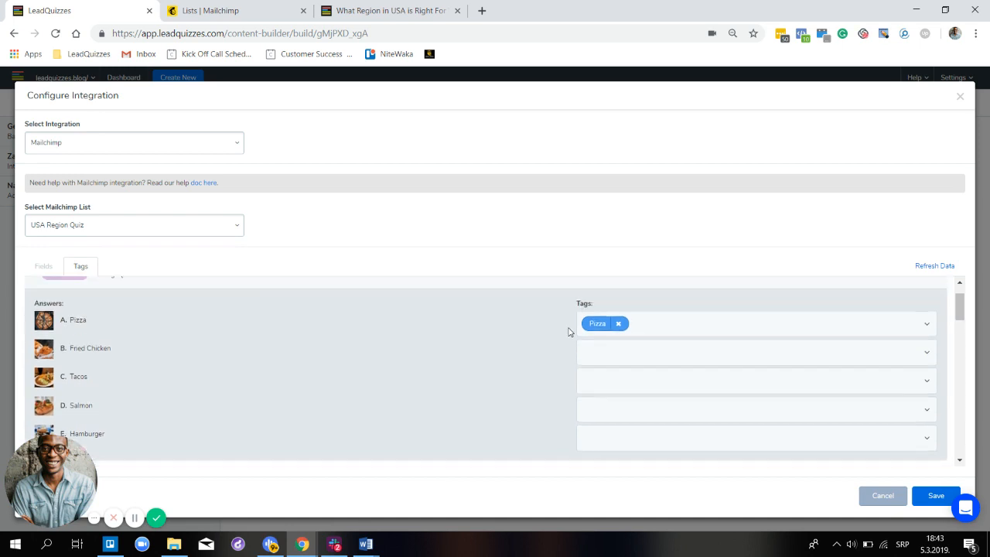
{"action": "left_click", "coordinate": [933, 502]}
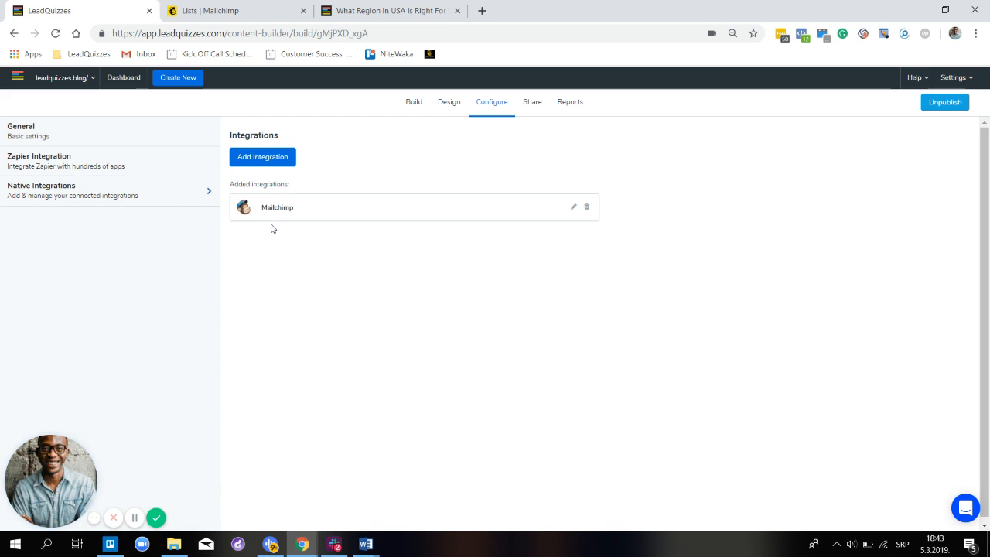
{"action": "left_click", "coordinate": [363, 13]}
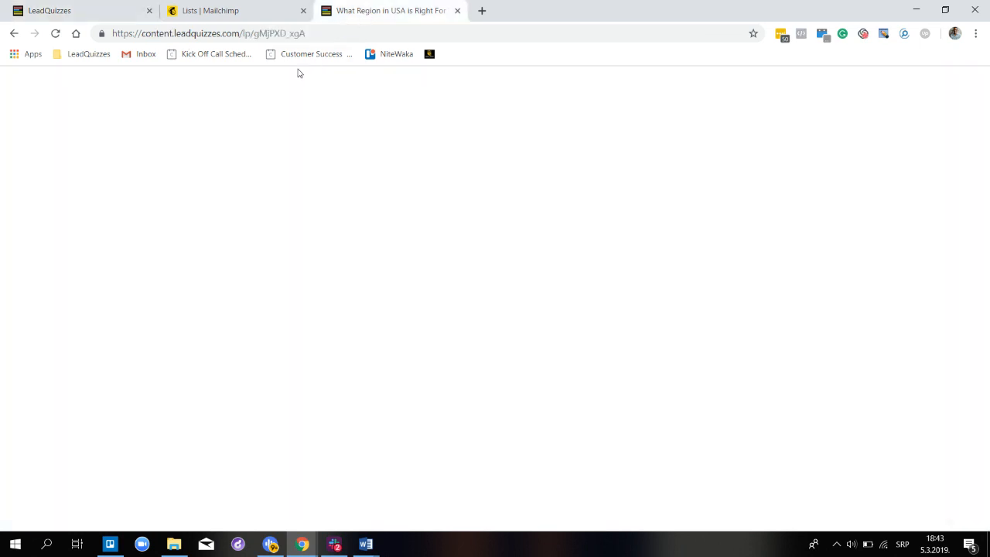
- Reload and take the quiz, answering Water, Scooter, Hiking, The Grand Canyon, Hang with friends and Rap
{"action": "left_click", "coordinate": [56, 34]}
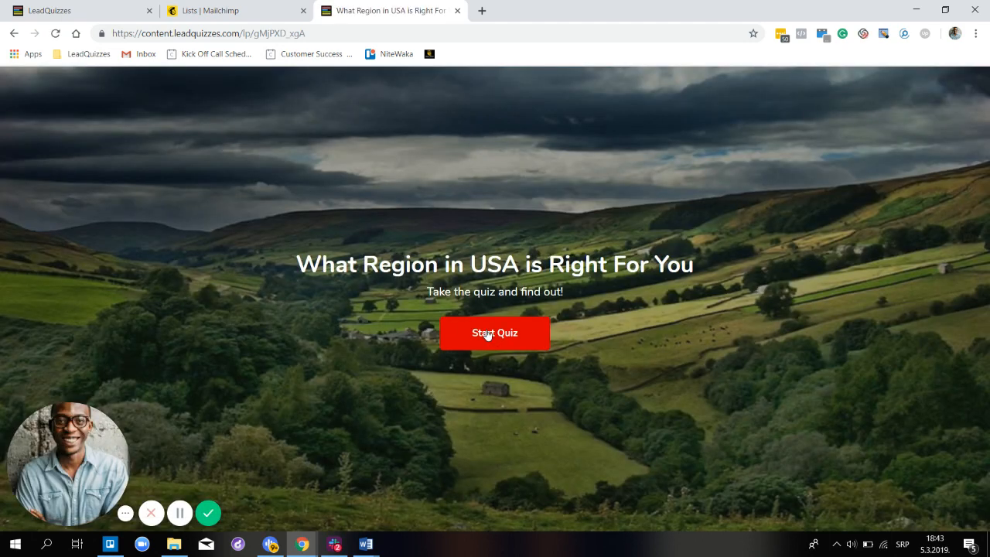
{"action": "left_click", "coordinate": [487, 333]}
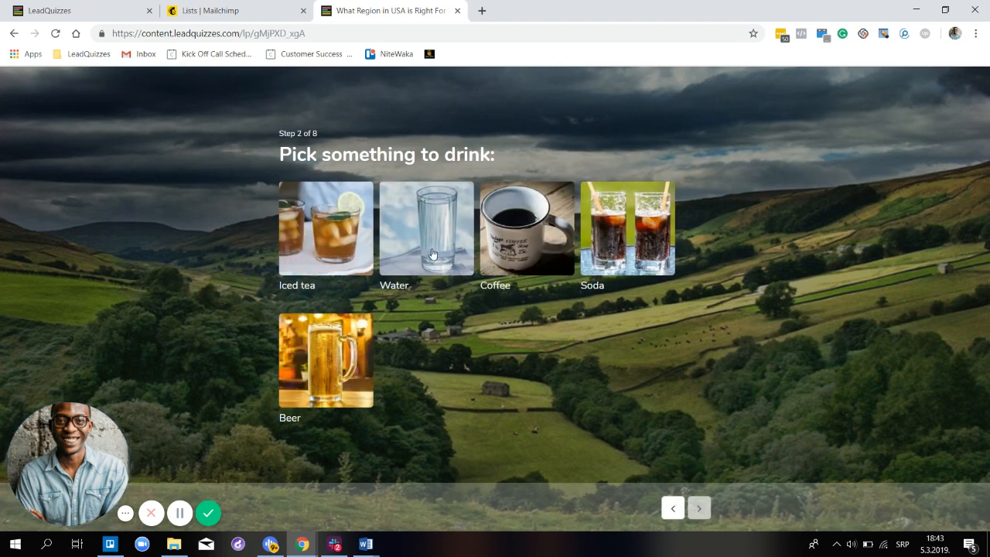
{"action": "left_click", "coordinate": [431, 252]}
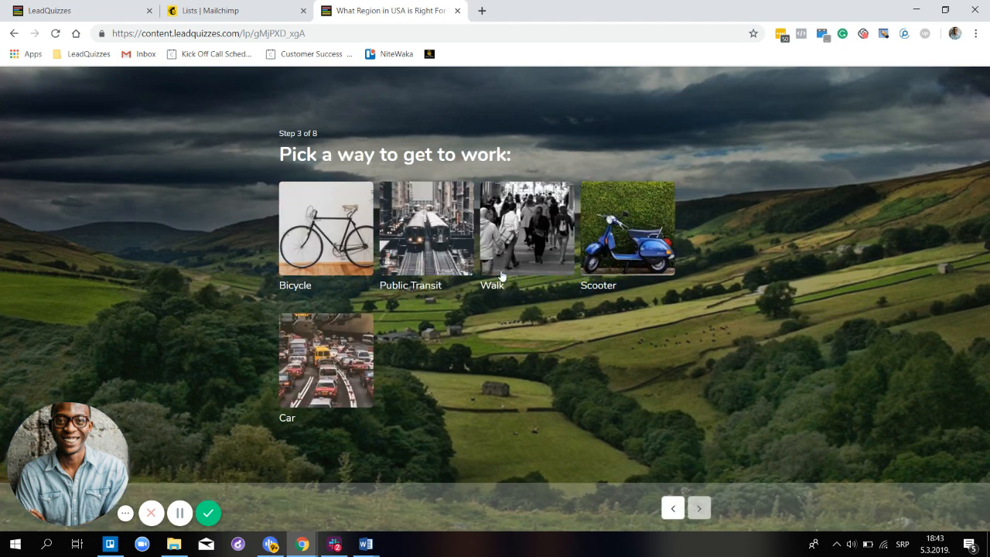
{"action": "left_click", "coordinate": [619, 259]}
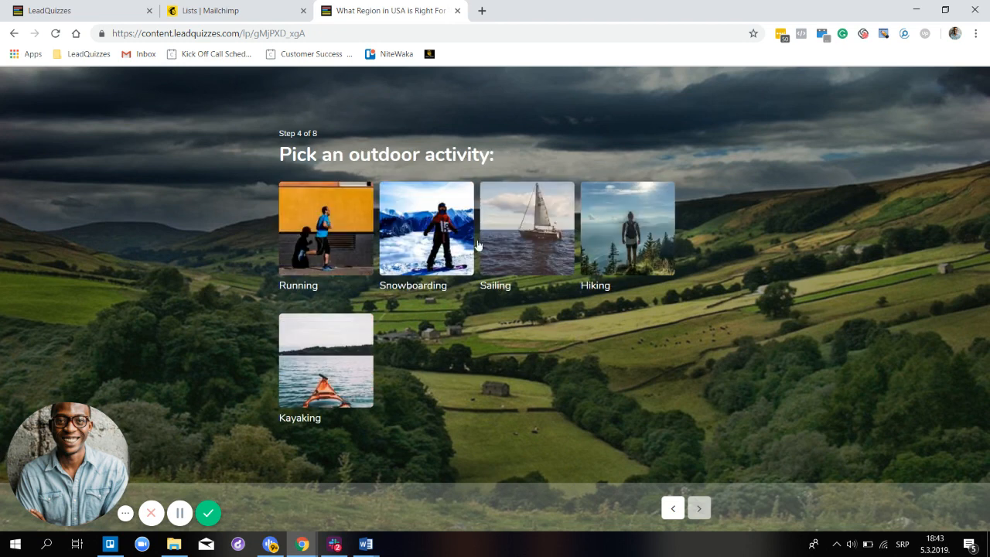
{"action": "left_click", "coordinate": [641, 232]}
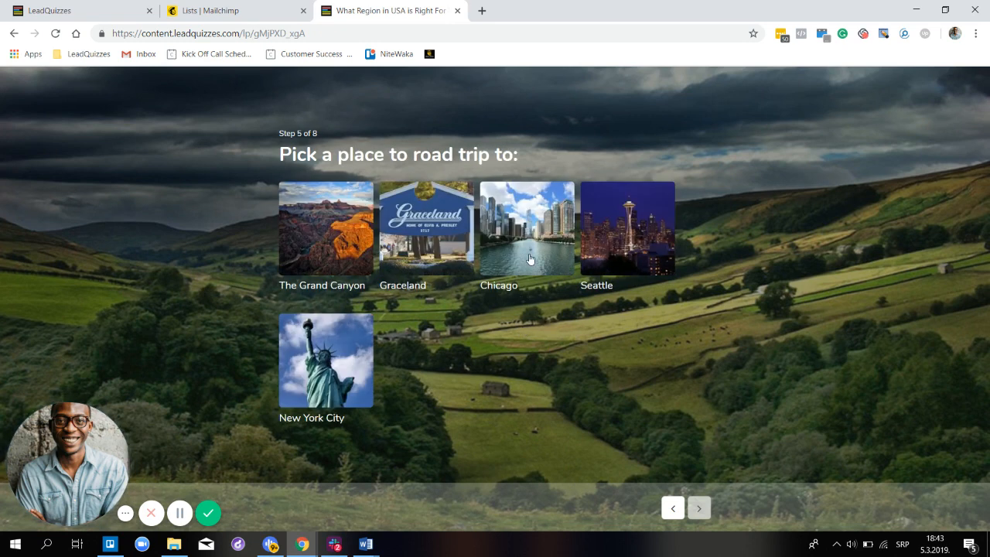
{"action": "left_click", "coordinate": [311, 225]}
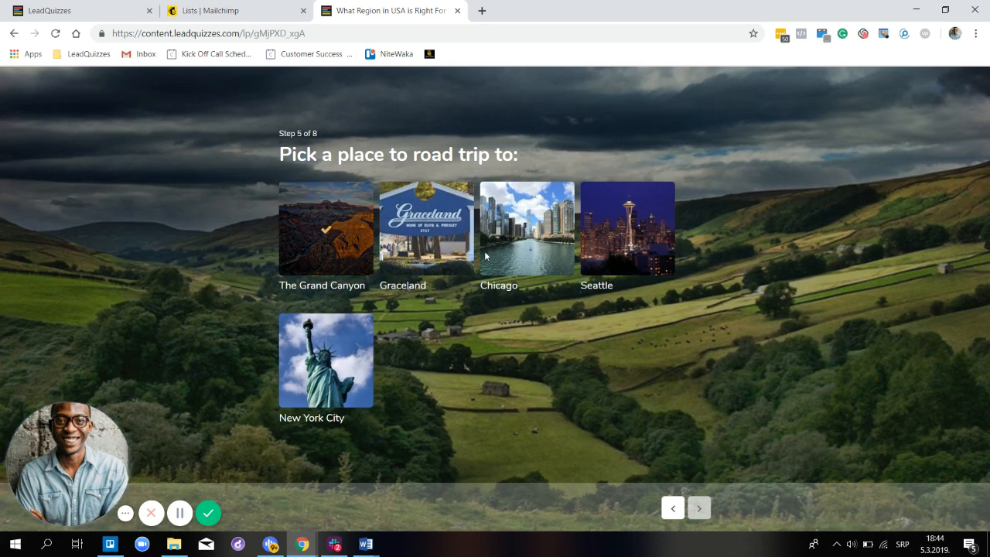
{"action": "left_click", "coordinate": [520, 253]}
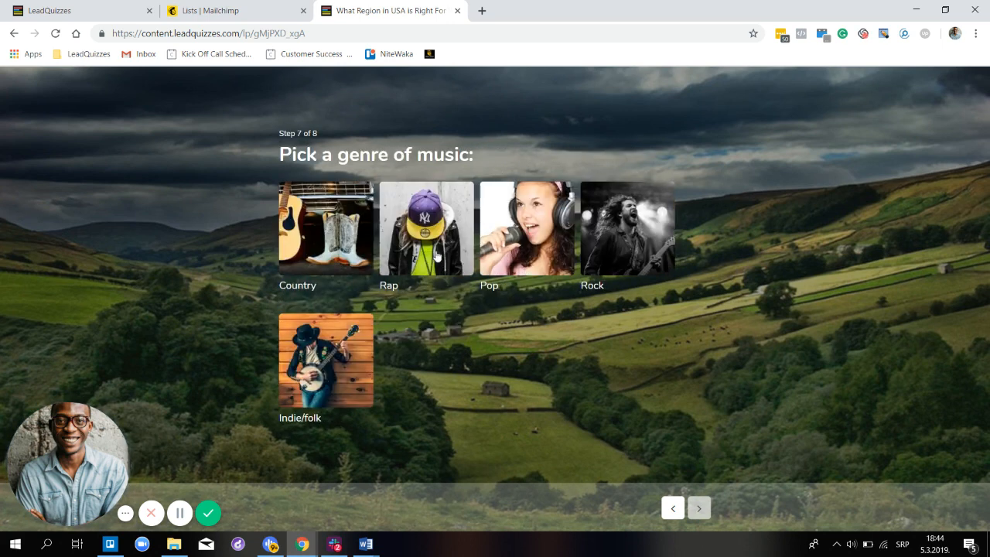
{"action": "left_click", "coordinate": [439, 270]}
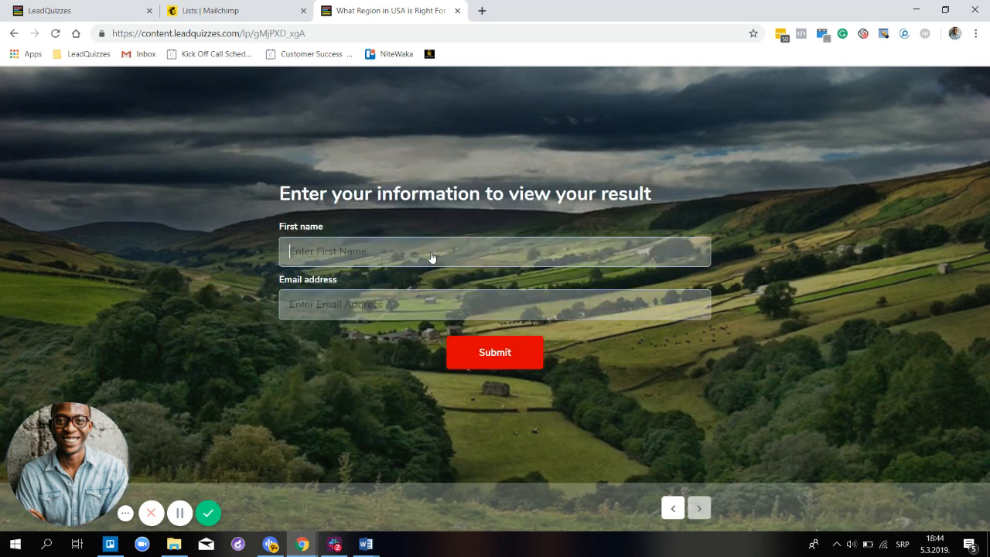
- Enter a test first name and e-mail address in the lead form and submit to reach The East Coast! result
{"action": "type", "text": "JohnSmith"}
{"action": "left_click", "coordinate": [397, 314]}
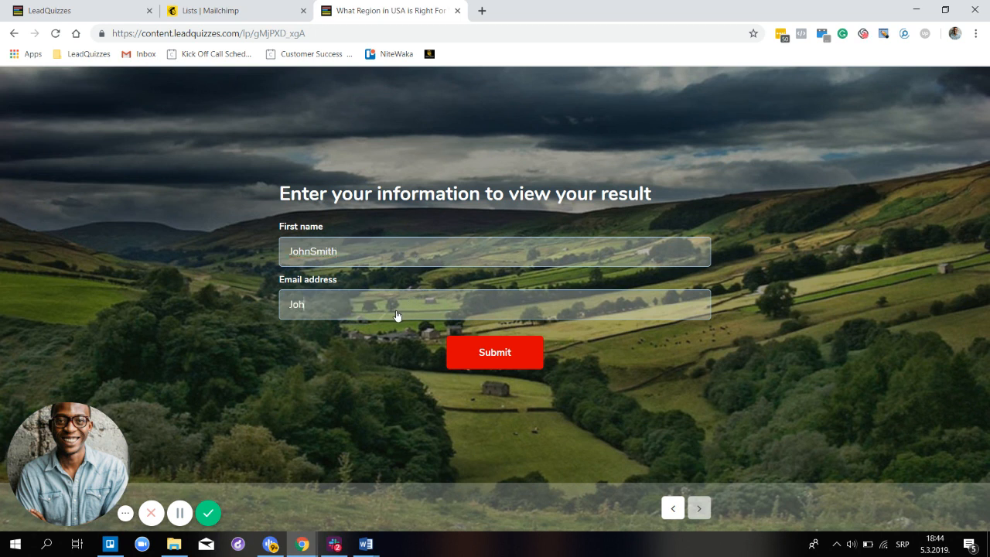
{"action": "left_click", "coordinate": [480, 353]}
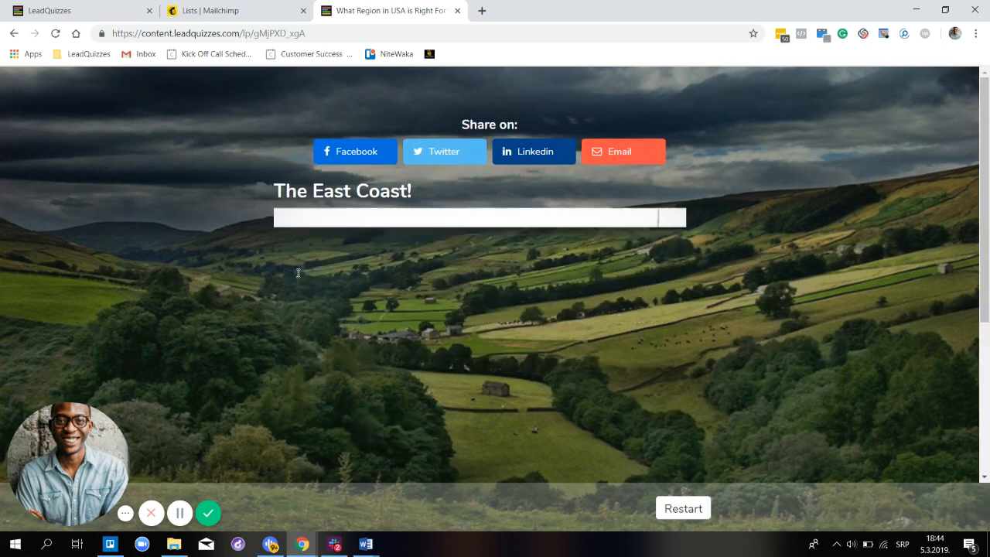
{"action": "scroll", "coordinate": [328, 270], "scroll_direction": "down", "scroll_amount": 3}
{"action": "scroll", "coordinate": [310, 256], "scroll_direction": "up", "scroll_amount": 3}
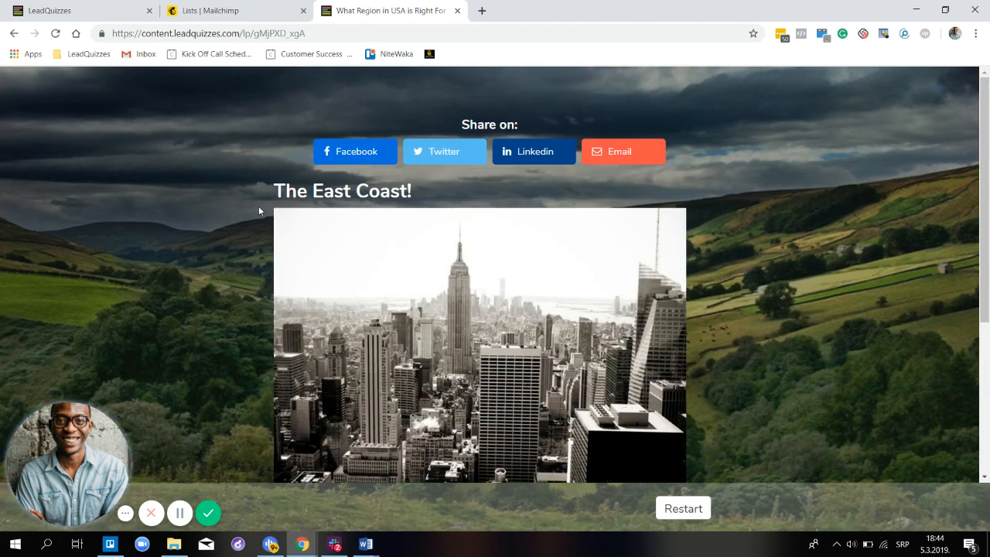
{"action": "scroll", "coordinate": [474, 202], "scroll_direction": "down", "scroll_amount": 2}
{"action": "scroll", "coordinate": [348, 162], "scroll_direction": "up", "scroll_amount": 2}
- In Mailchimp, open the USA Region Quiz subscribers and scroll right to the test contact's Result and Tags
{"action": "left_click", "coordinate": [228, 13]}
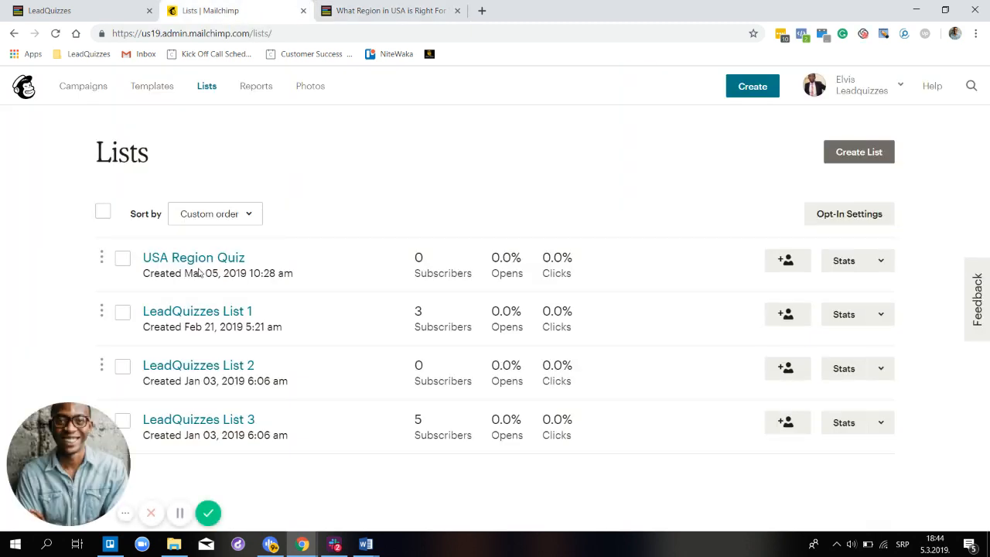
{"action": "left_click", "coordinate": [201, 260]}
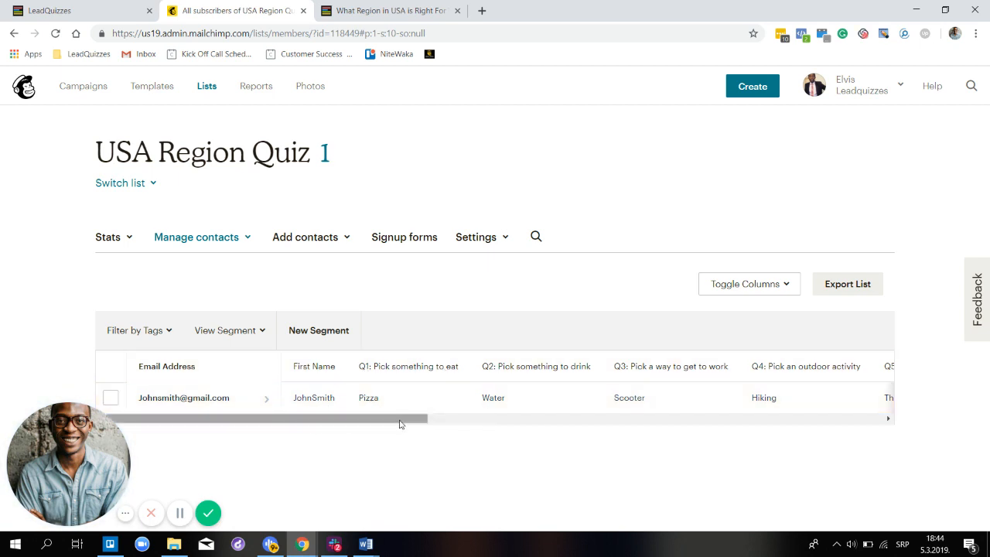
{"action": "left_click_drag", "start_coordinate": [400, 423], "coordinate": [508, 423]}
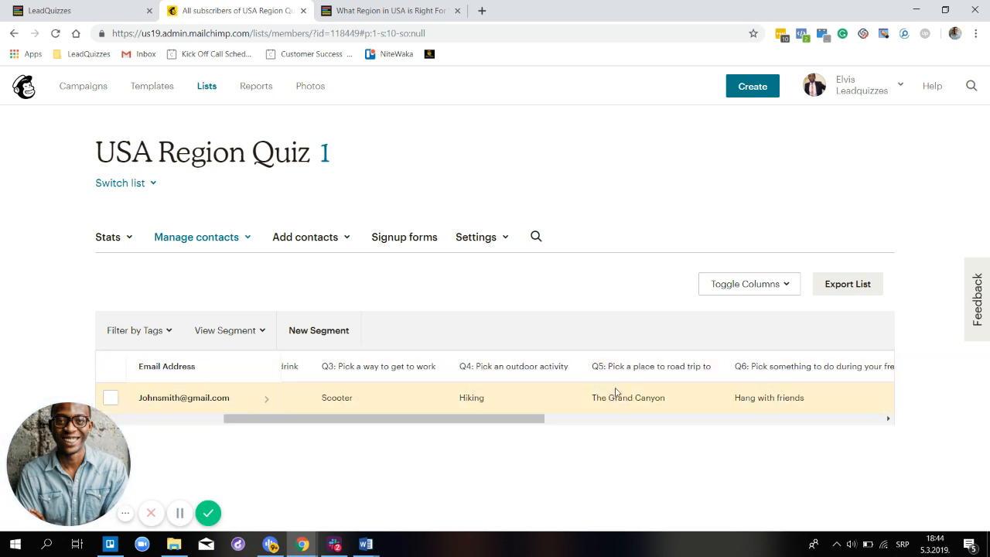
{"action": "left_click_drag", "start_coordinate": [532, 420], "coordinate": [598, 424]}
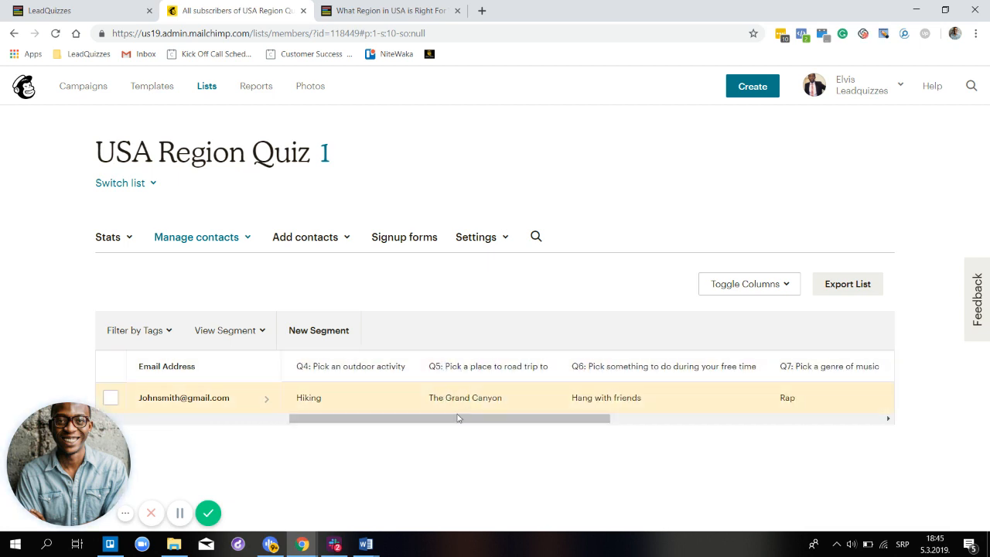
{"action": "left_click_drag", "start_coordinate": [597, 419], "coordinate": [733, 429]}
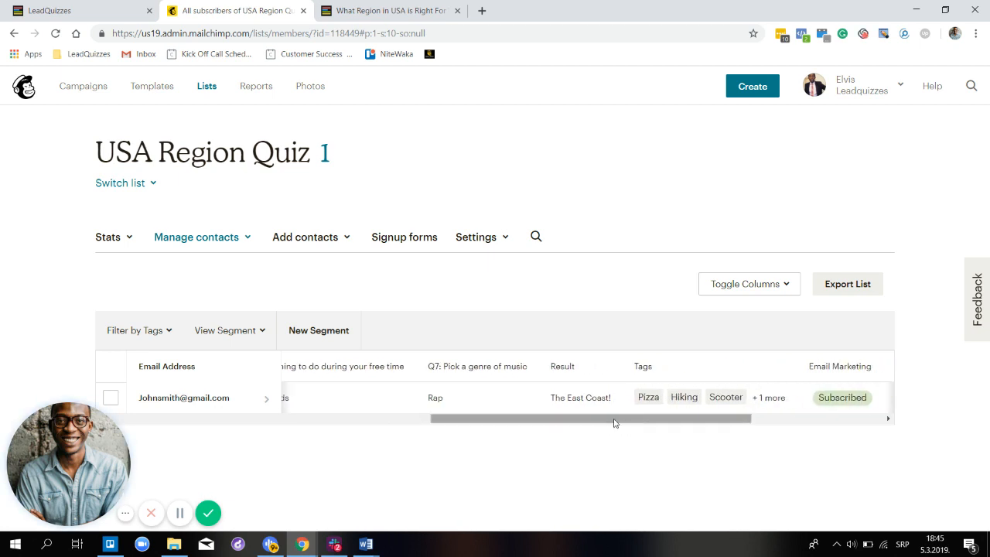